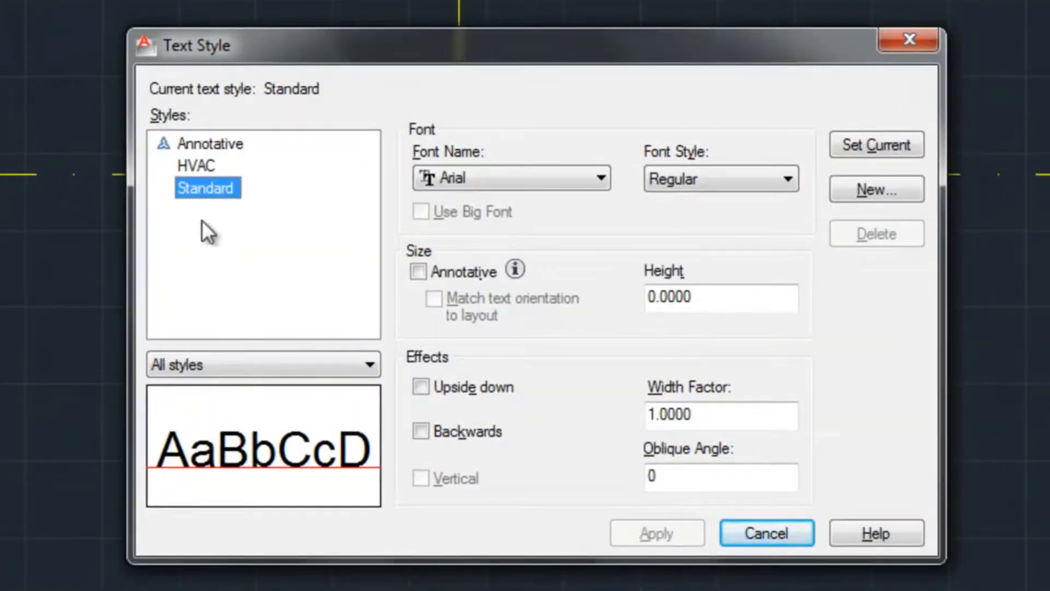
# Step: Examine the HVAC text style's font setting and browse the available fonts without choosing another one
pyautogui.click(194, 166)
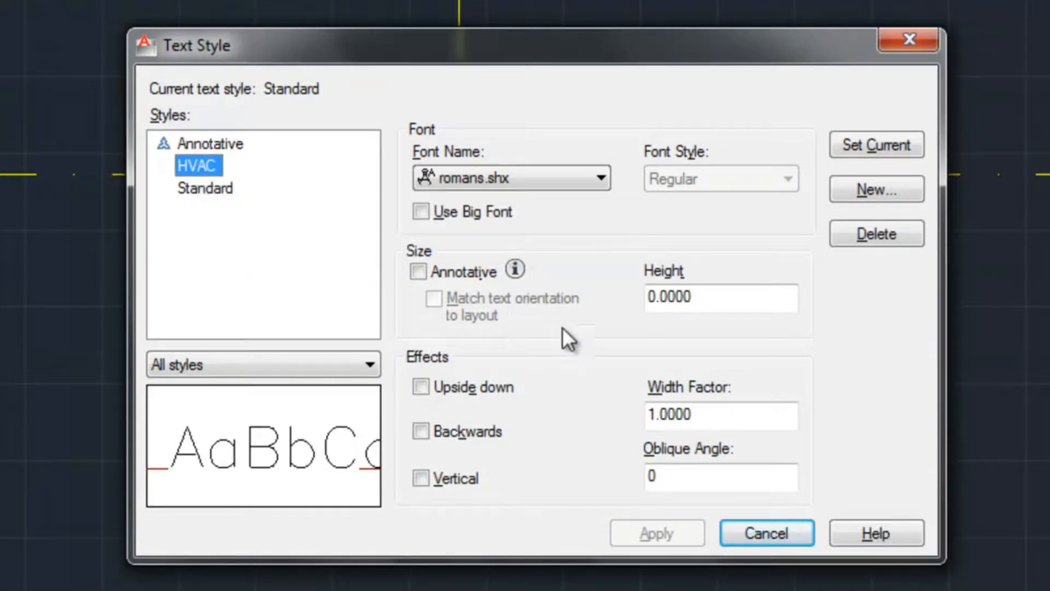
pyautogui.click(600, 177)
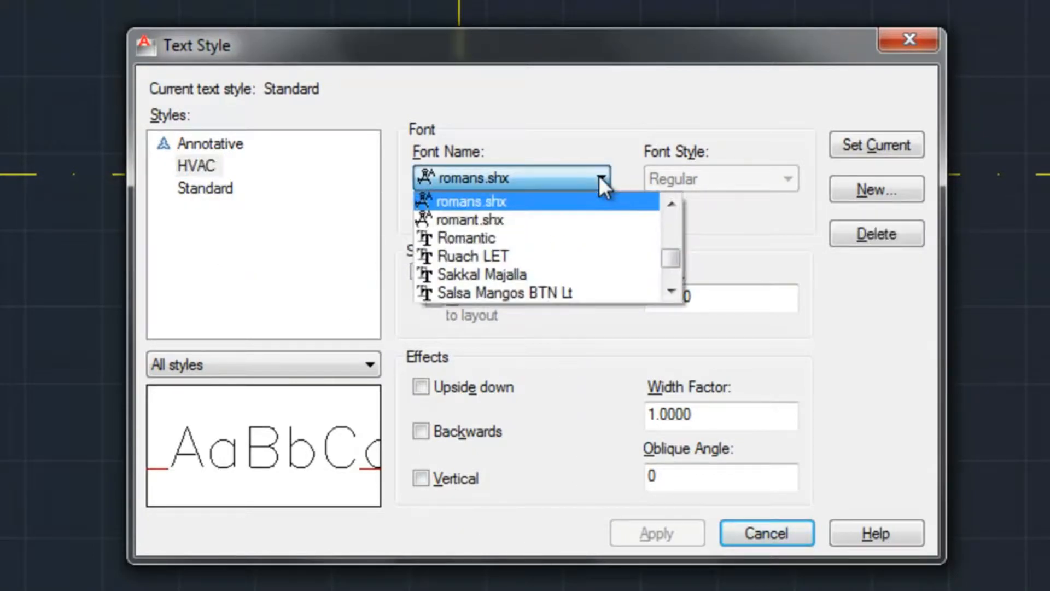
pyautogui.moveTo(668, 255); pyautogui.dragTo(670, 222)
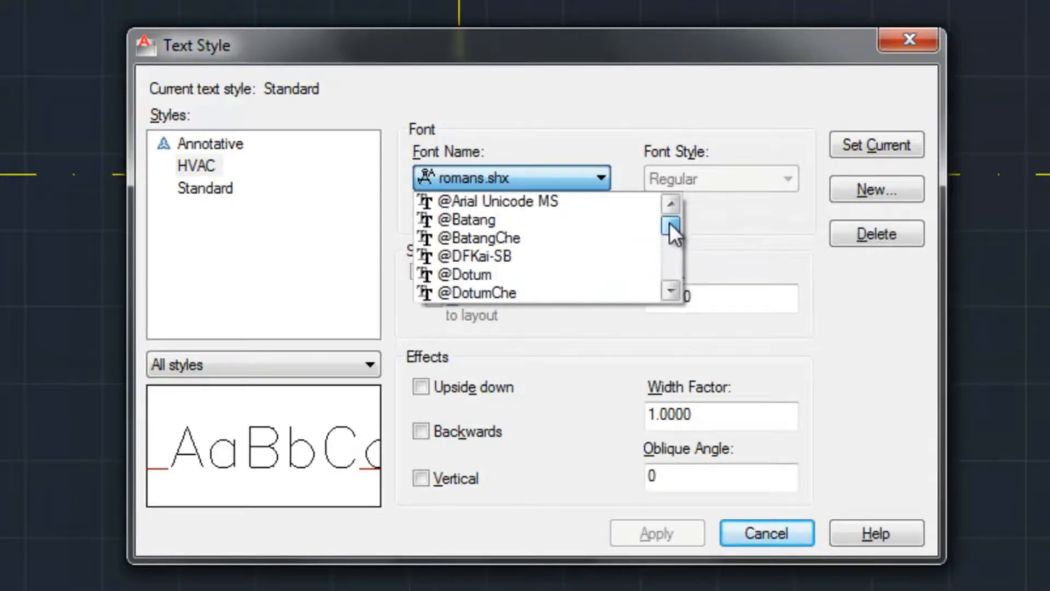
pyautogui.click(591, 117)
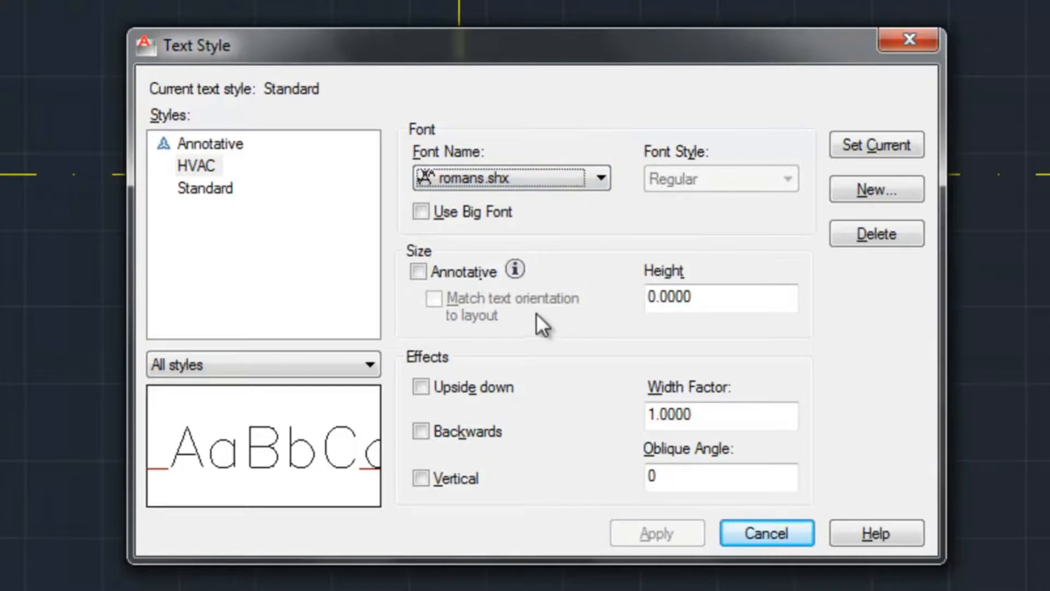
# Step: Try the Annotative option on the HVAC text style, check its height setting, and leave the style settings without applying changes
pyautogui.click(419, 271)
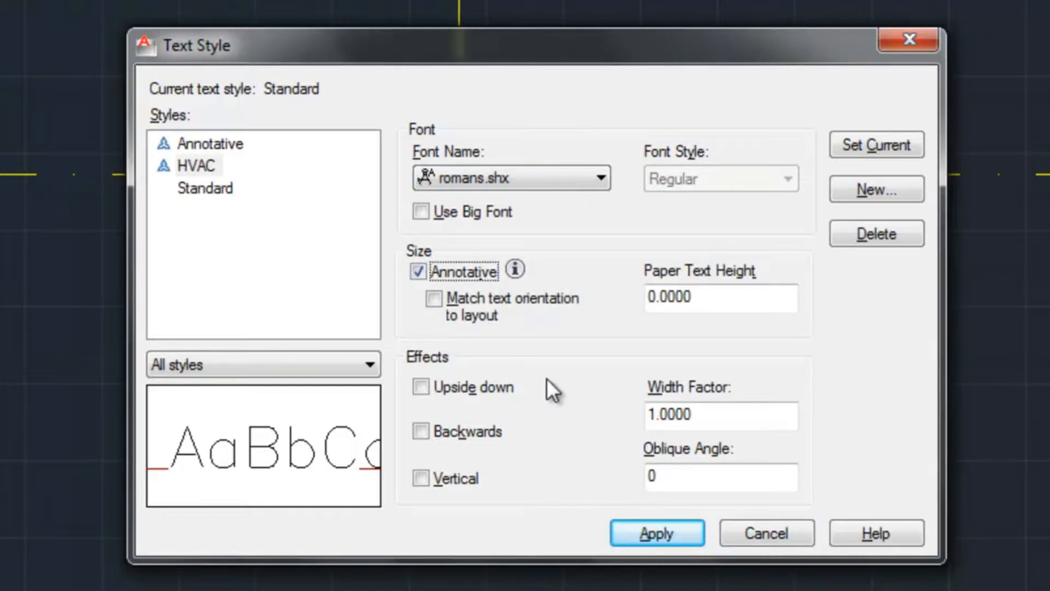
pyautogui.click(418, 270)
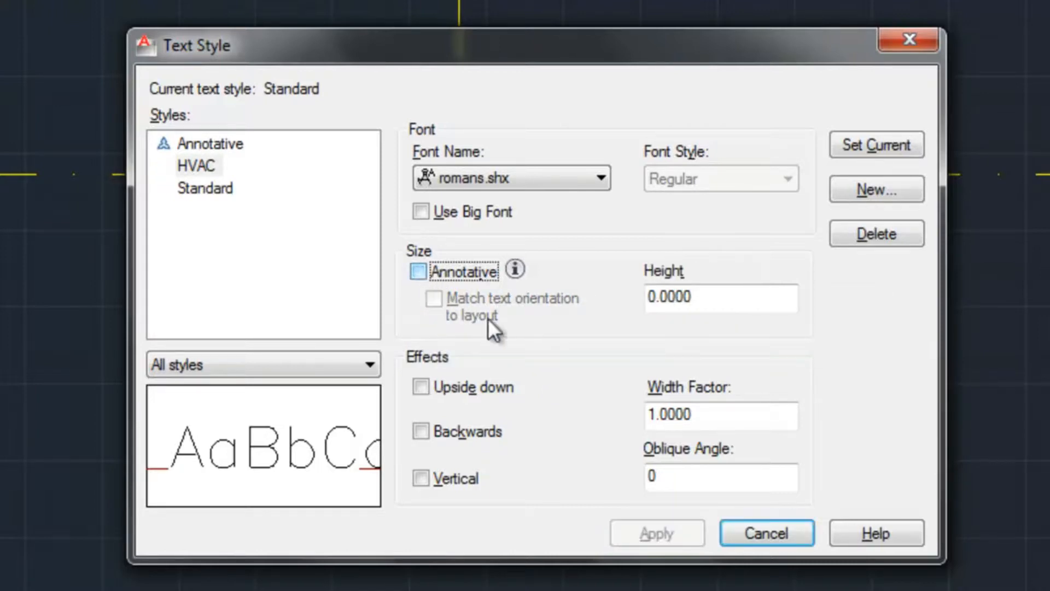
pyautogui.click(710, 296)
pyautogui.moveTo(711, 295); pyautogui.dragTo(633, 298)
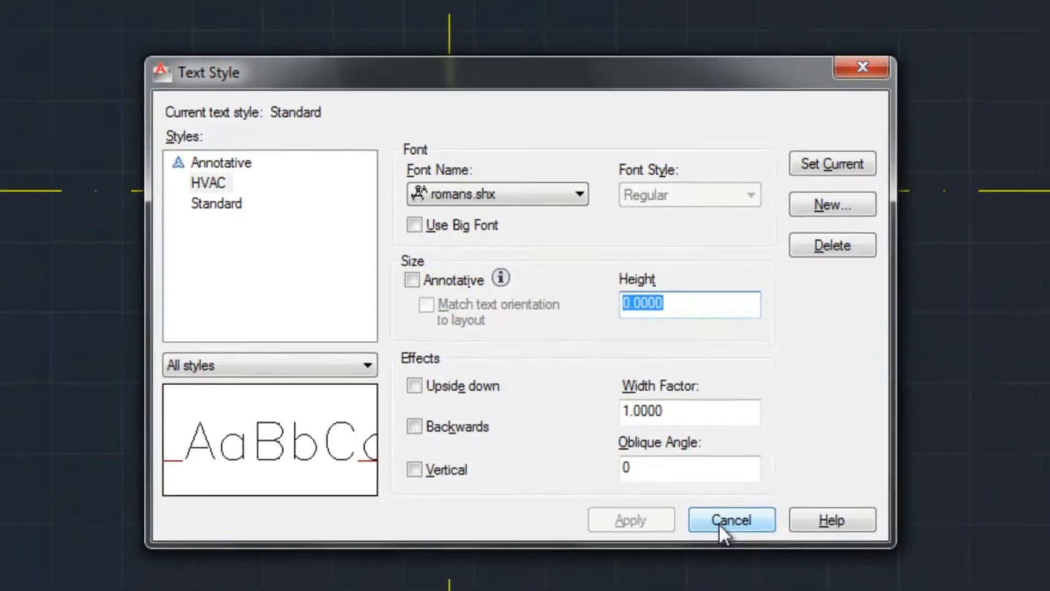
pyautogui.click(755, 536)
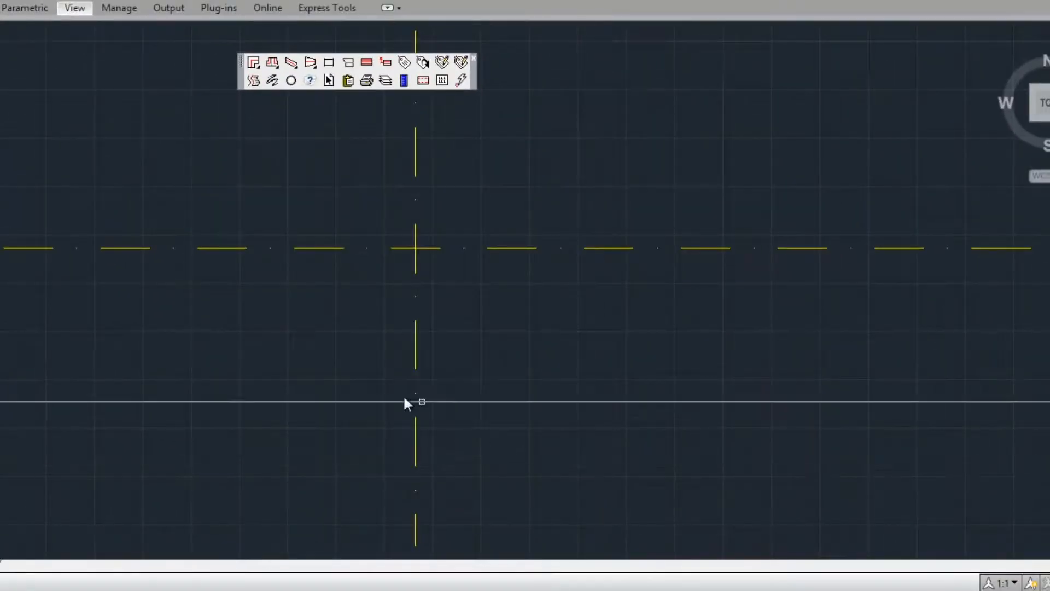
# Step: Display the AutoCAD Layers toolbar docked above the drawing area and choose MED-PRES as the current layer
pyautogui.click(81, 8)
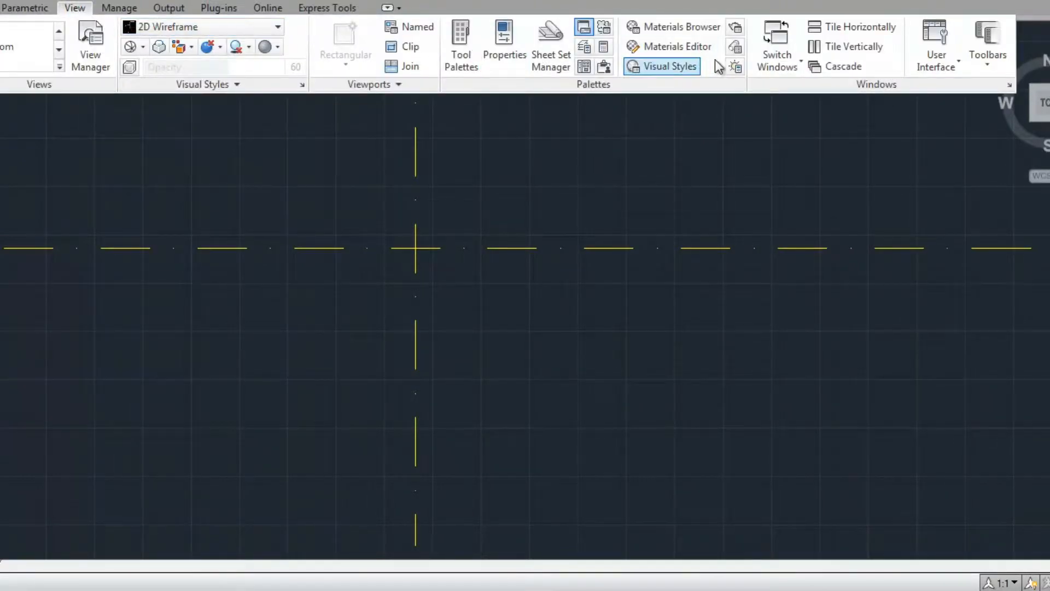
pyautogui.click(984, 64)
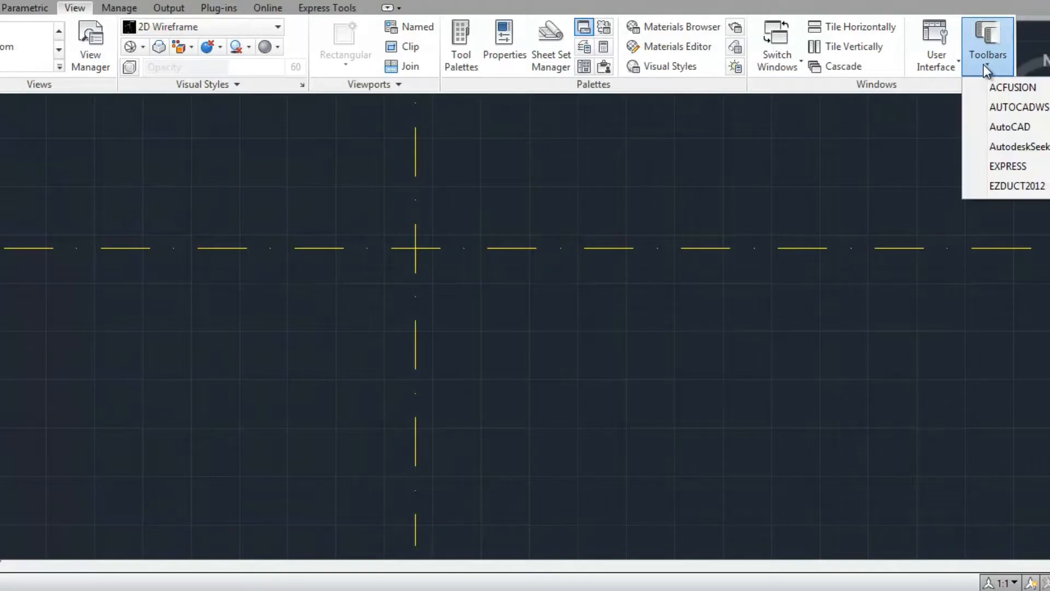
pyautogui.moveTo(1009, 127)
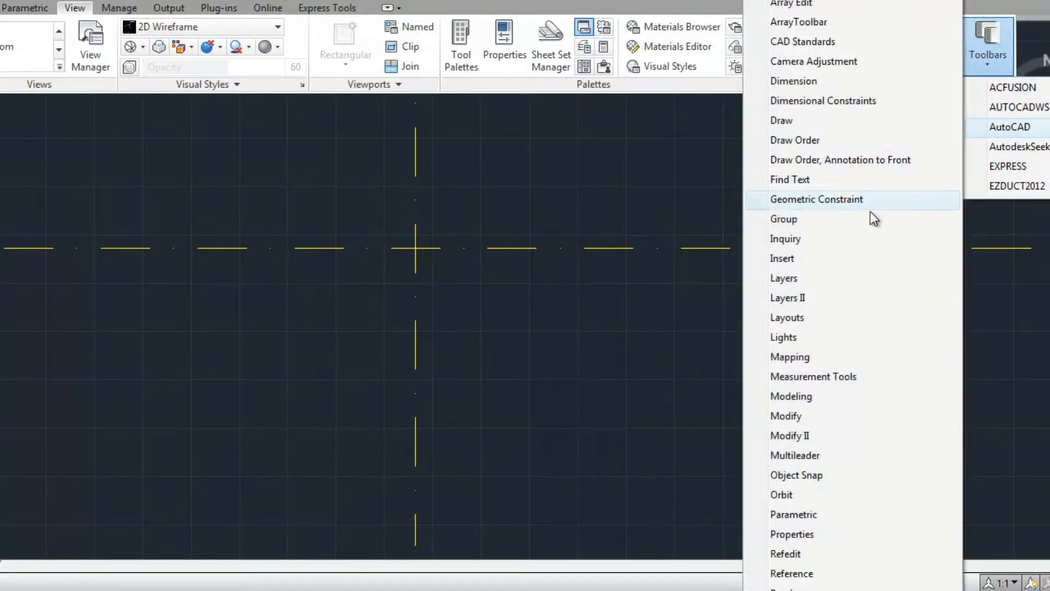
pyautogui.click(848, 281)
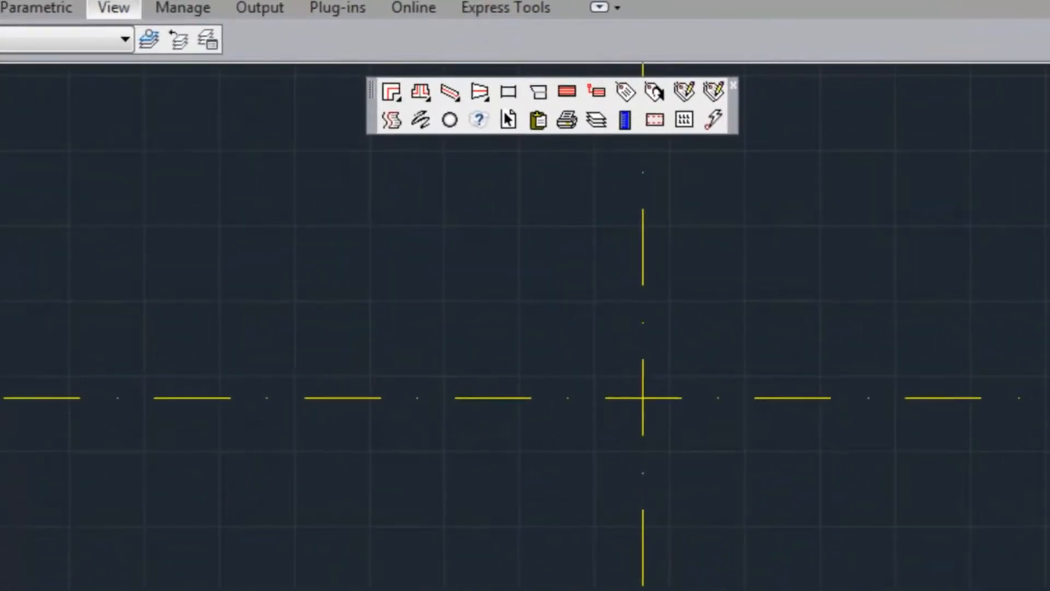
pyautogui.moveTo(0, 40); pyautogui.dragTo(9, 48)
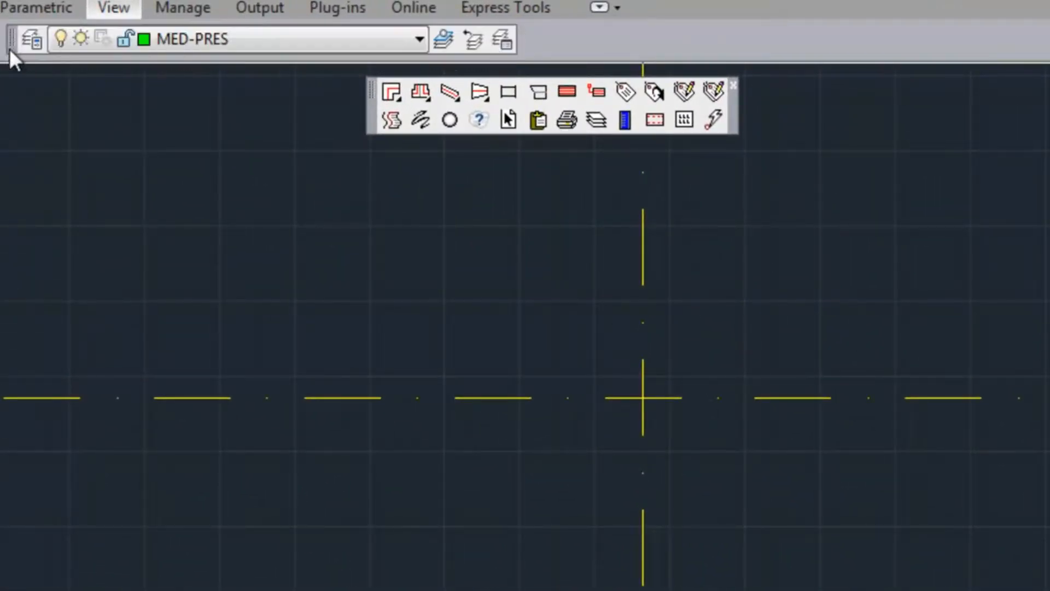
pyautogui.click(420, 39)
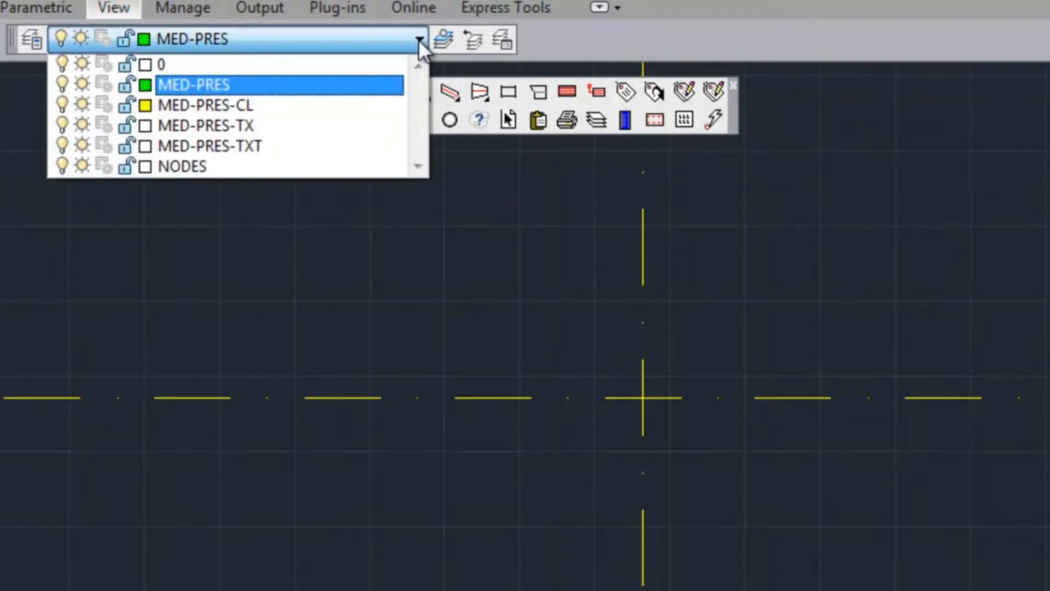
pyautogui.click(204, 85)
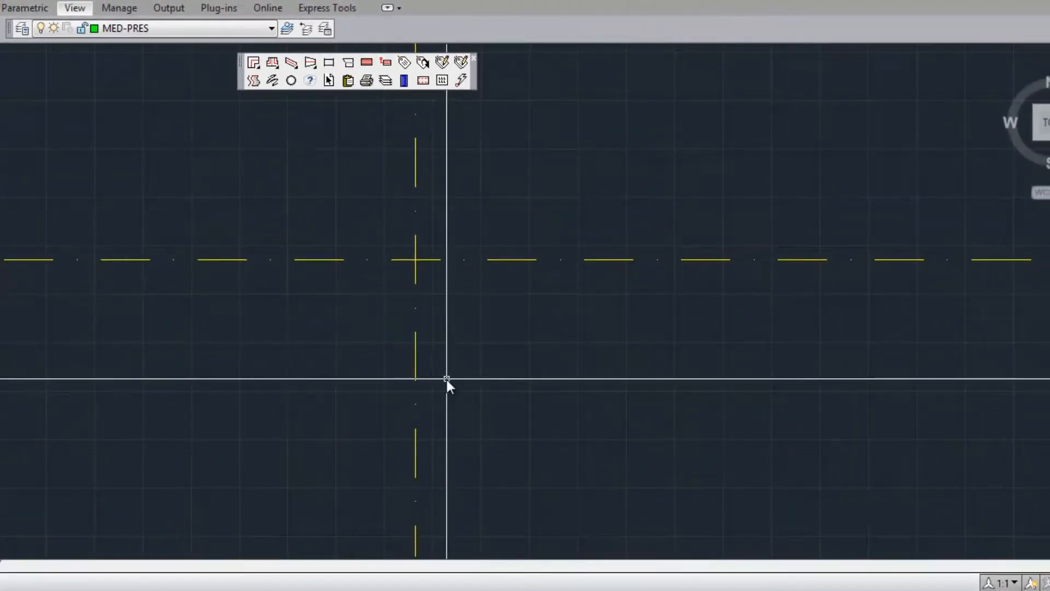
# Step: Open the layer properties and examine the MED-PRES layer and the -CL suffix of its centerline layer
pyautogui.write('la')
pyautogui.press('Return')
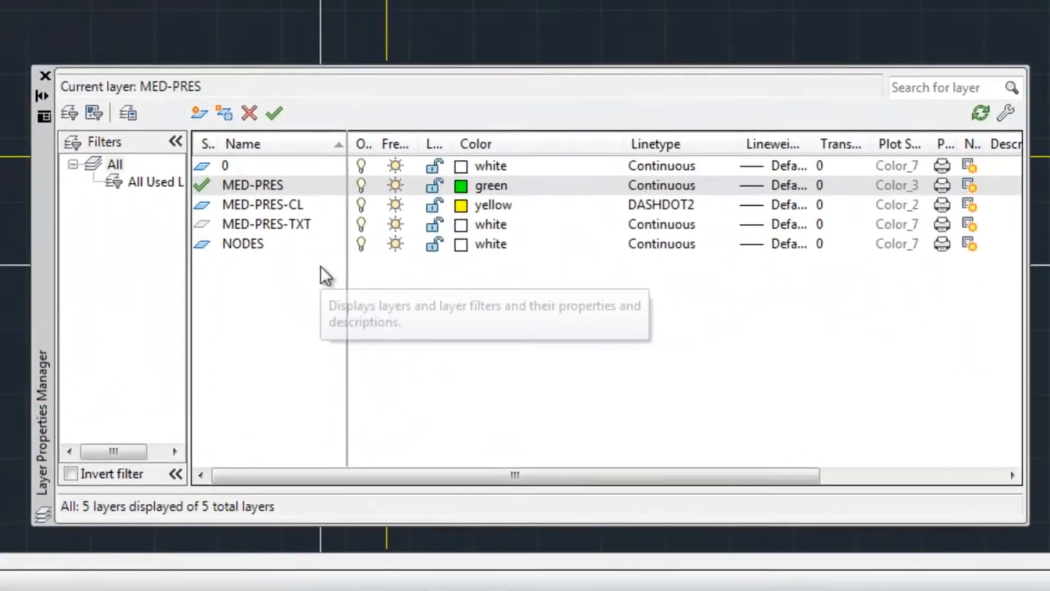
pyautogui.click(288, 192)
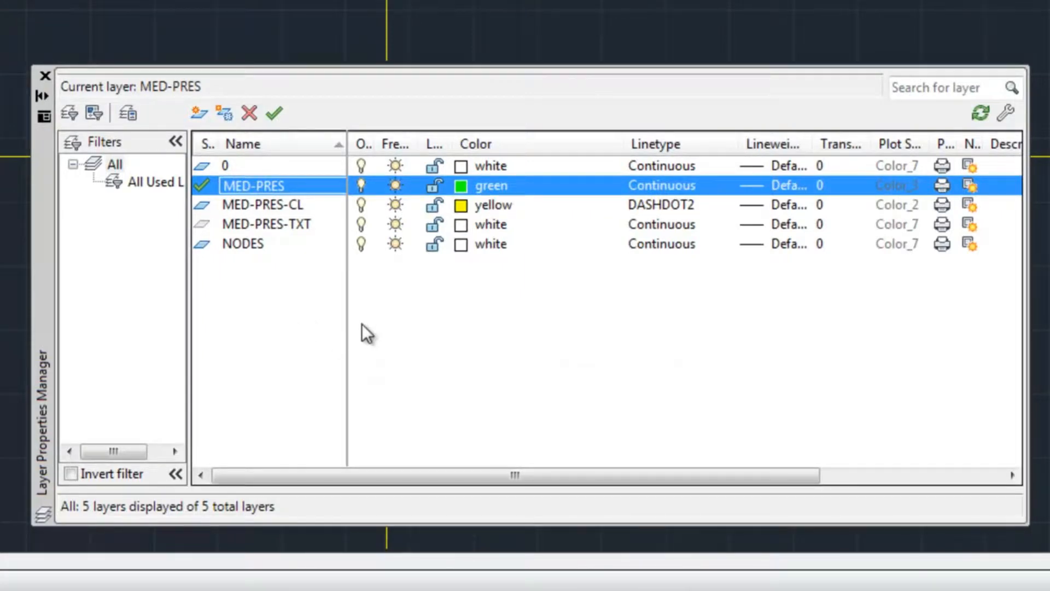
pyautogui.click(310, 203)
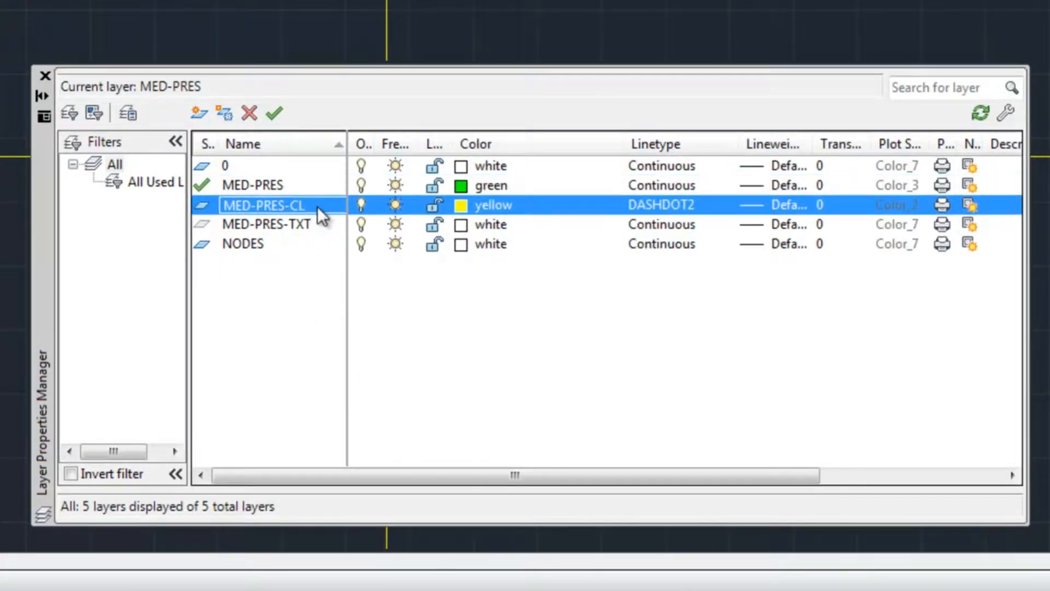
pyautogui.doubleClick(320, 205)
pyautogui.doubleClick(293, 208)
pyautogui.hotkey('shift', 'Left')
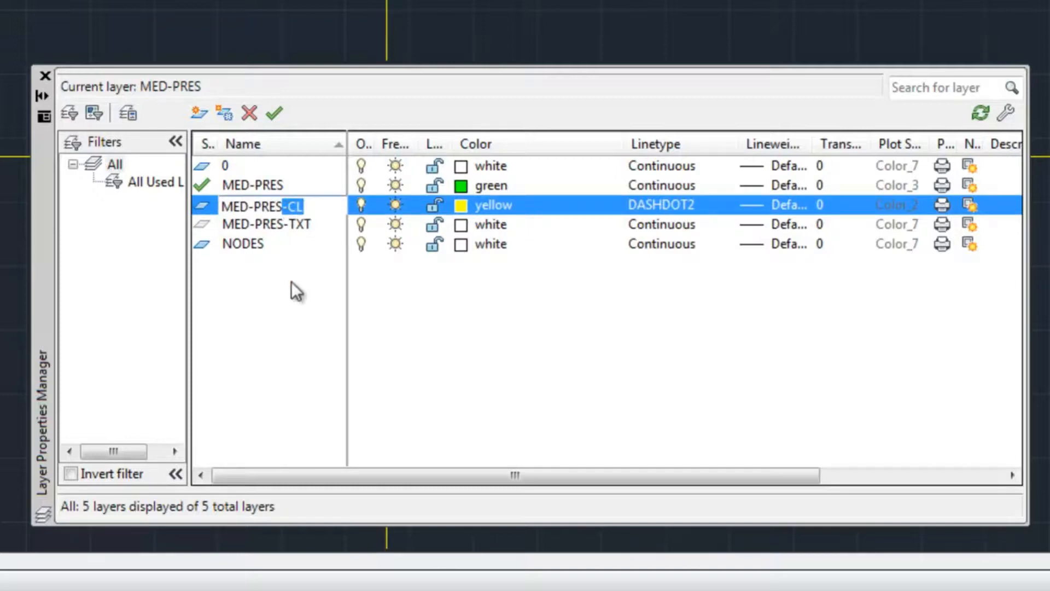
# Step: Examine the -TXT suffix of the MED-PRES-TXT layer and the NODES layer, and close the layer properties
pyautogui.click(315, 225)
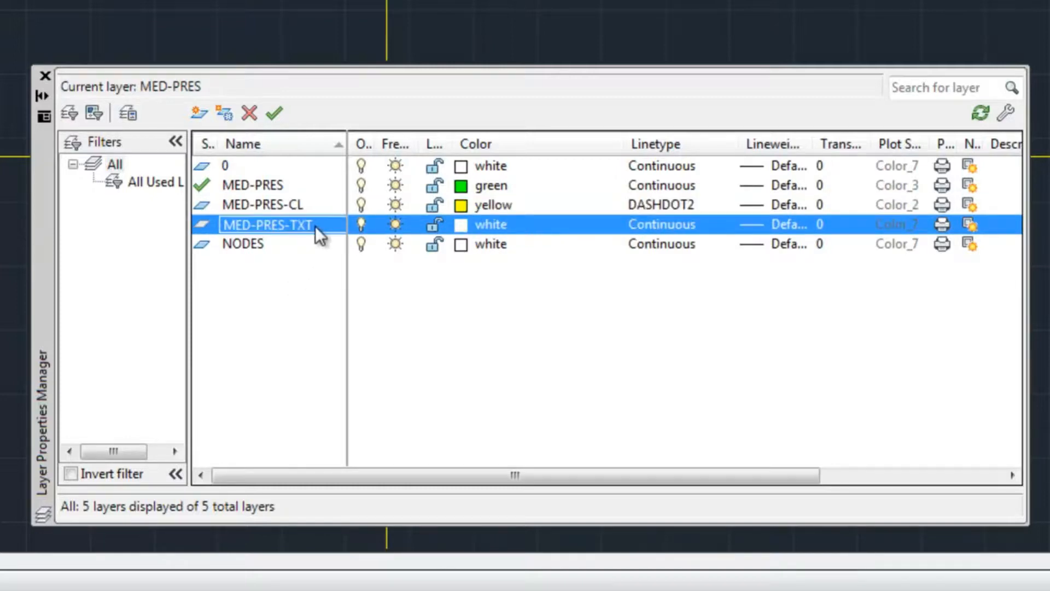
pyautogui.click(334, 225)
pyautogui.moveTo(335, 225); pyautogui.dragTo(283, 225)
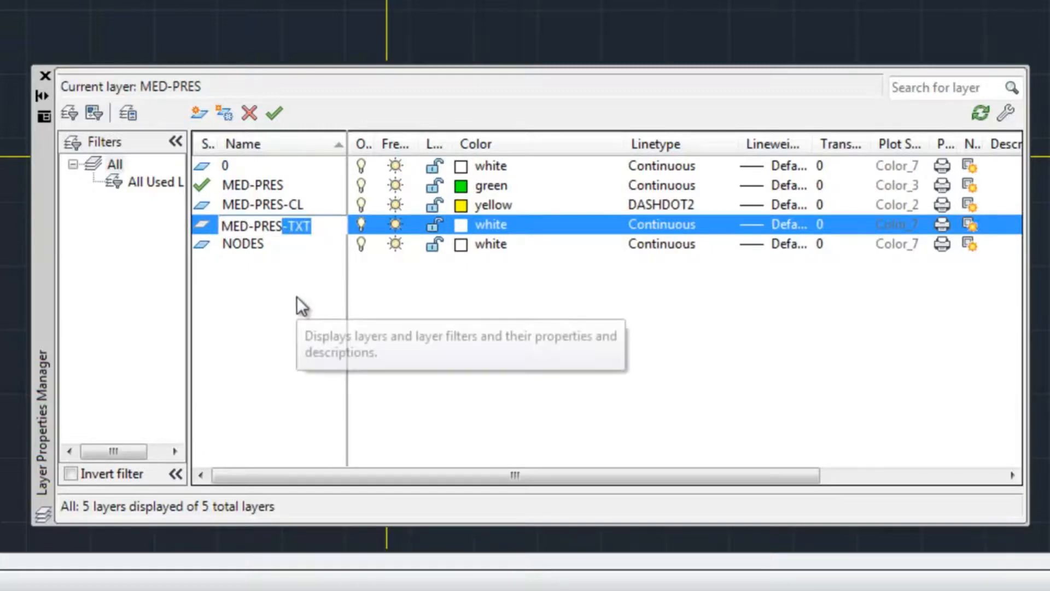
pyautogui.doubleClick(255, 247)
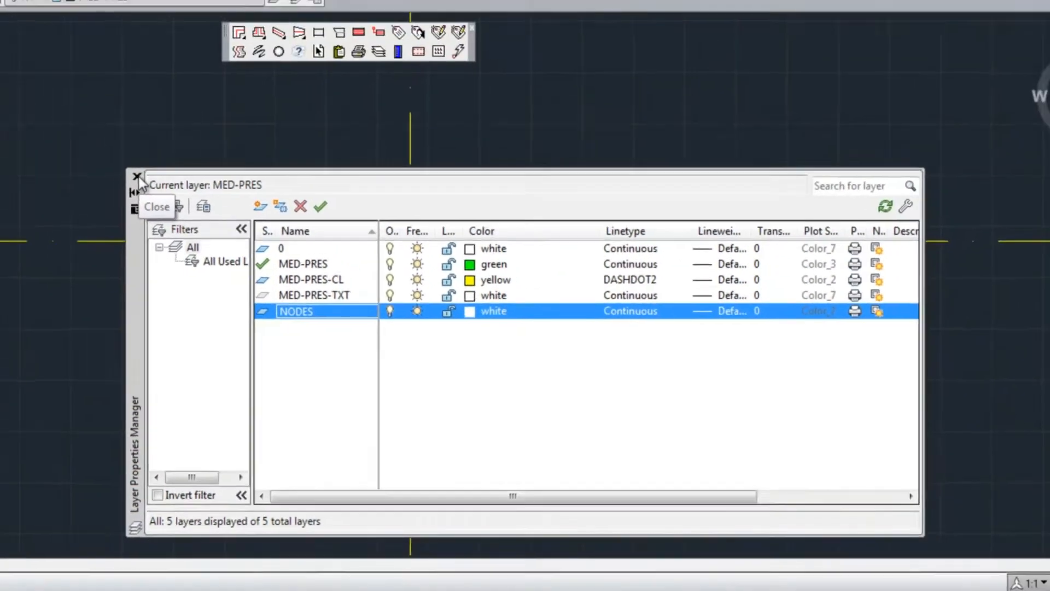
pyautogui.click(137, 176)
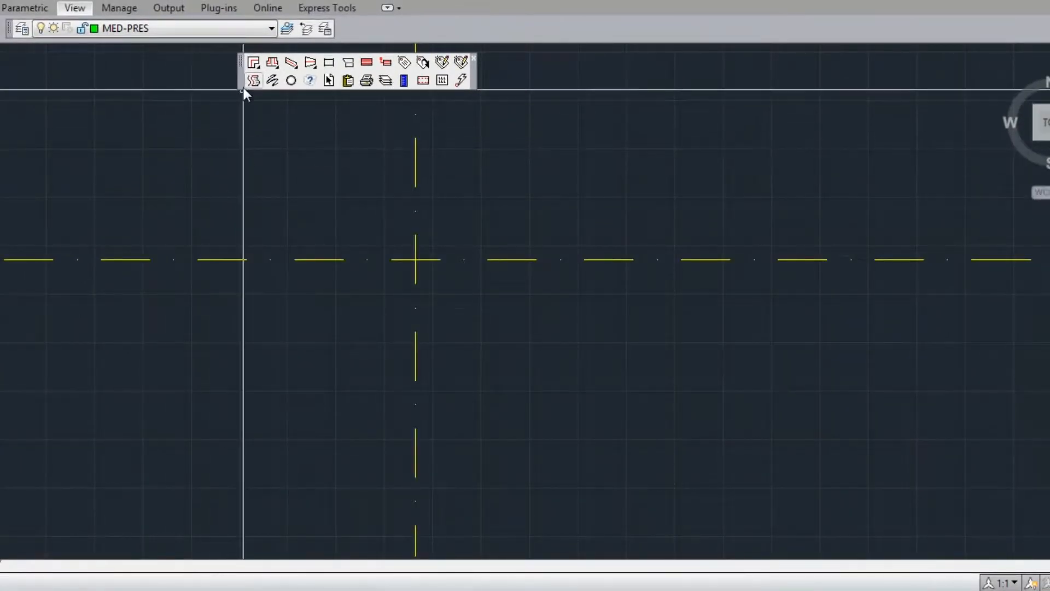
# Step: Place a 12x12 90-degree square elbow in plan view, with its center insertion point at the intersection of the centerlines
pyautogui.click(253, 63)
pyautogui.click(530, 369)
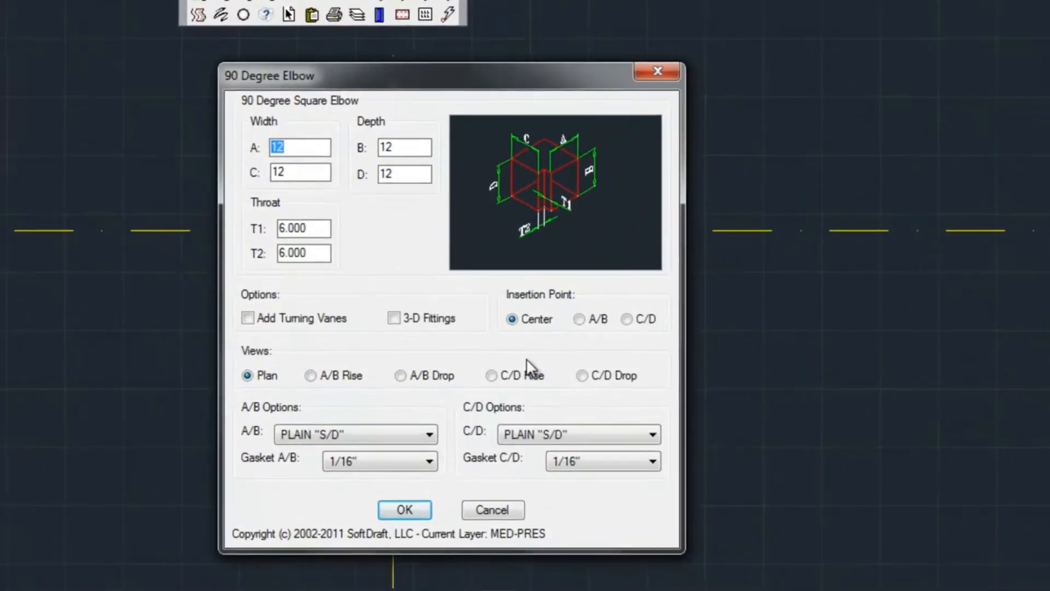
pyautogui.click(404, 514)
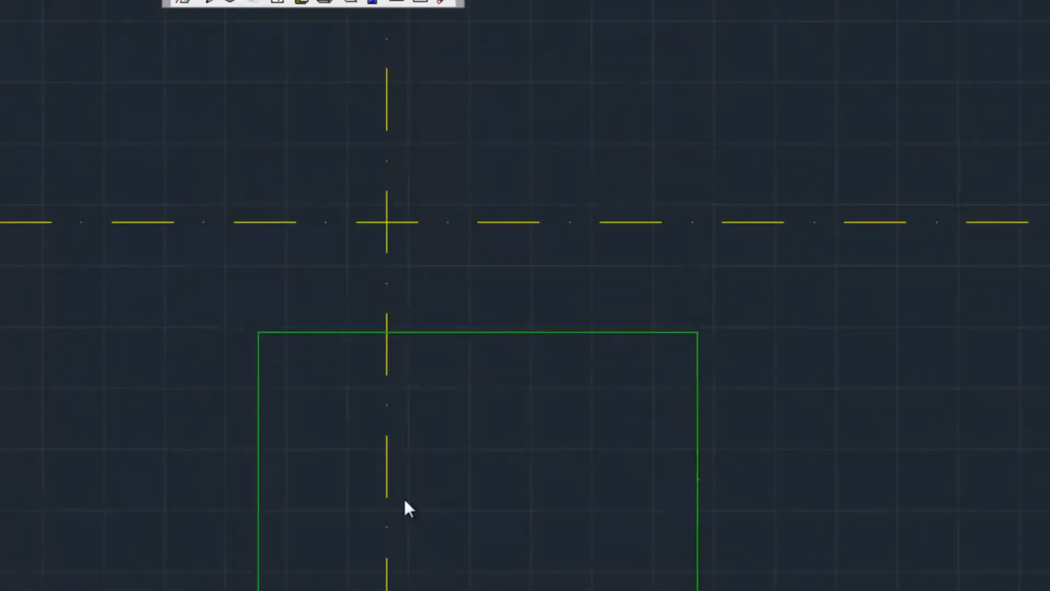
pyautogui.click(388, 224)
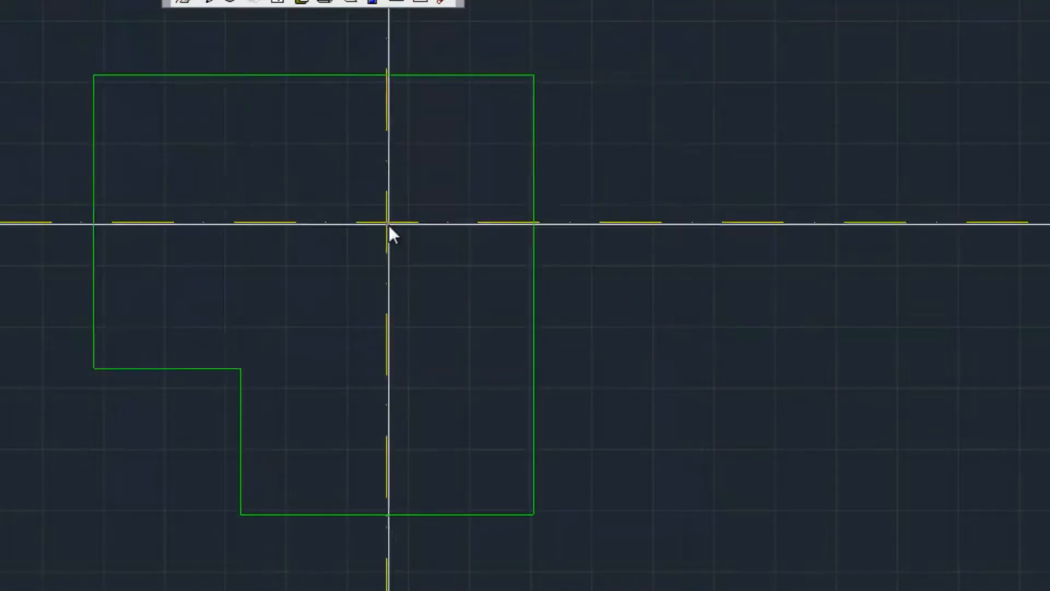
pyautogui.click(584, 286)
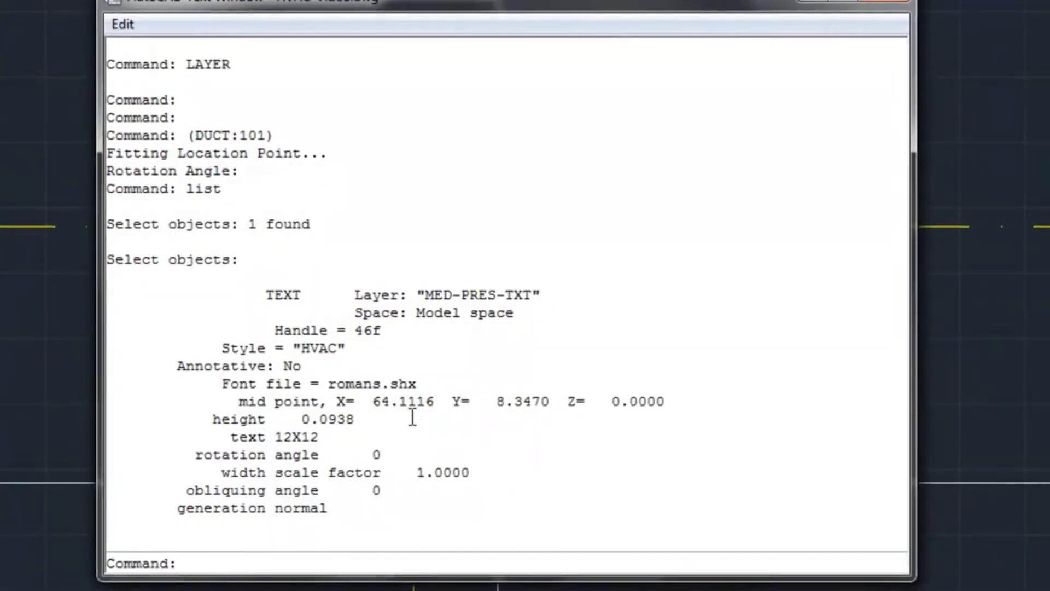
# Step: List the elbow's size text, examine its layer, style, font file and height, and close the text window
pyautogui.moveTo(534, 296); pyautogui.dragTo(425, 296)
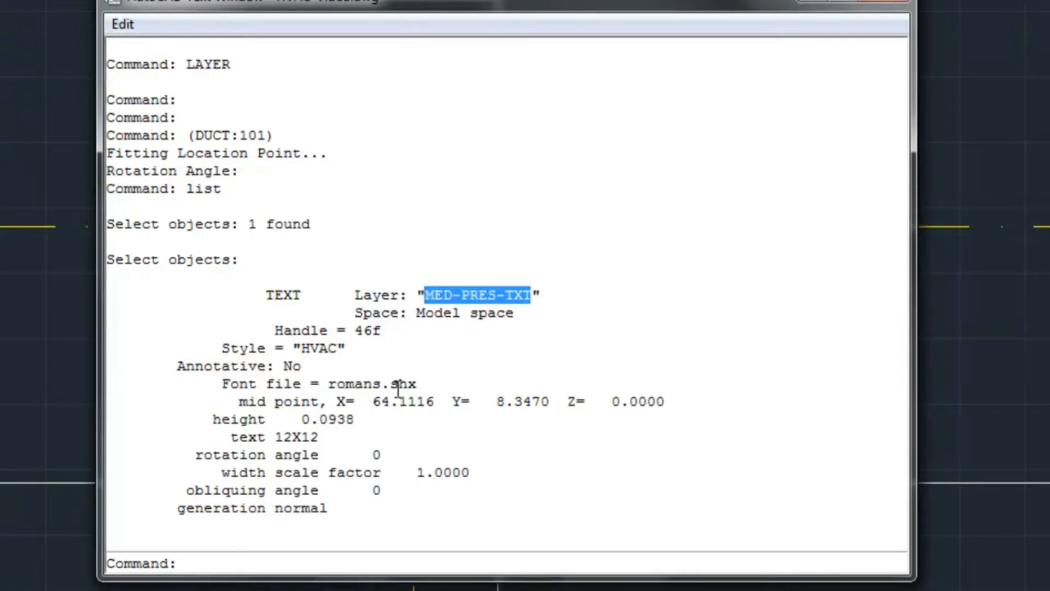
pyautogui.moveTo(347, 348); pyautogui.dragTo(219, 350)
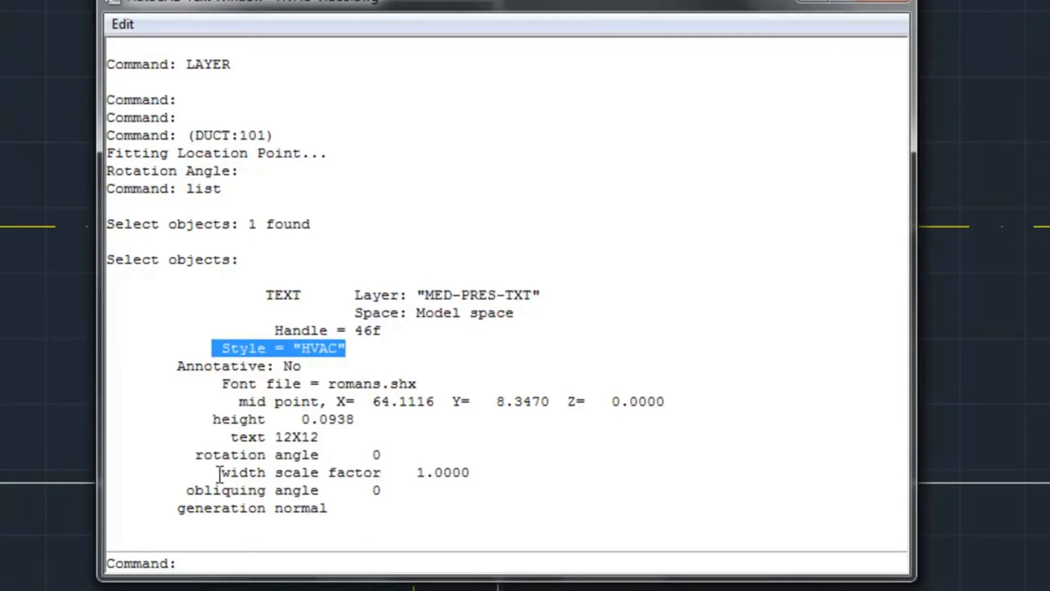
pyautogui.moveTo(417, 385); pyautogui.dragTo(210, 389)
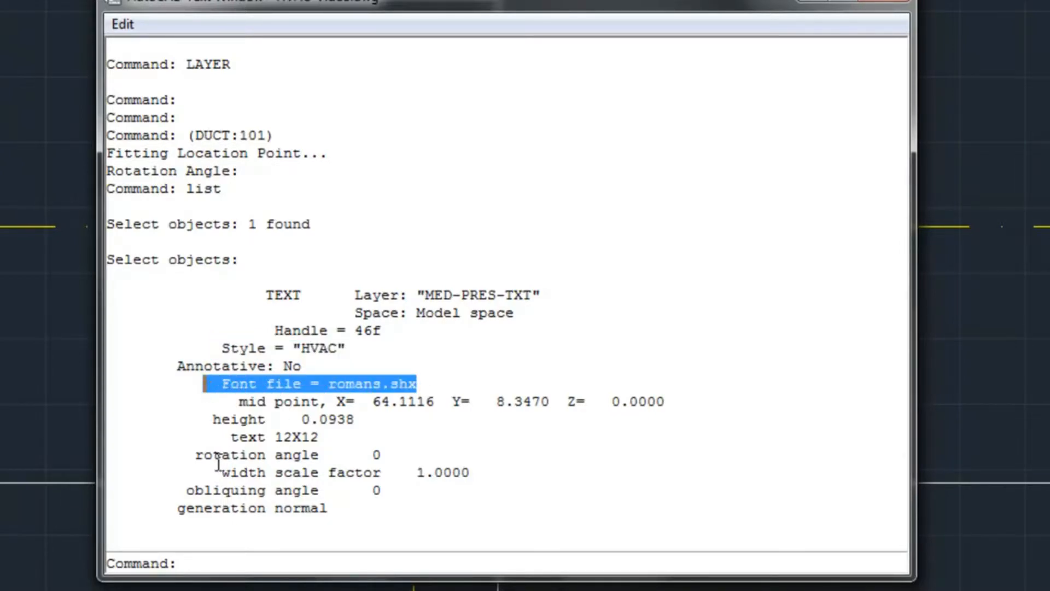
pyautogui.moveTo(356, 420); pyautogui.dragTo(217, 421)
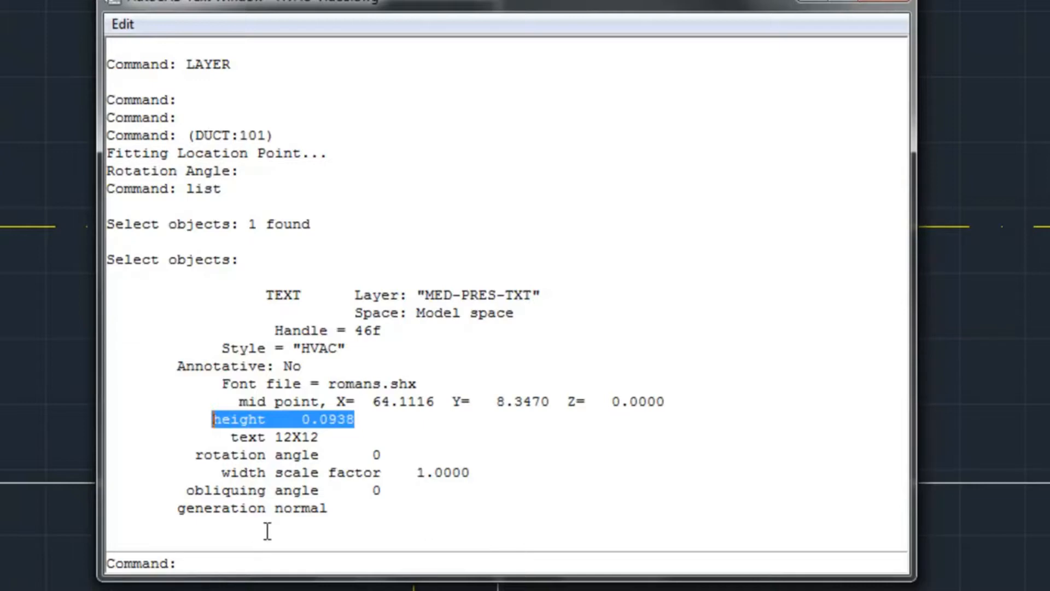
pyautogui.click(895, 2)
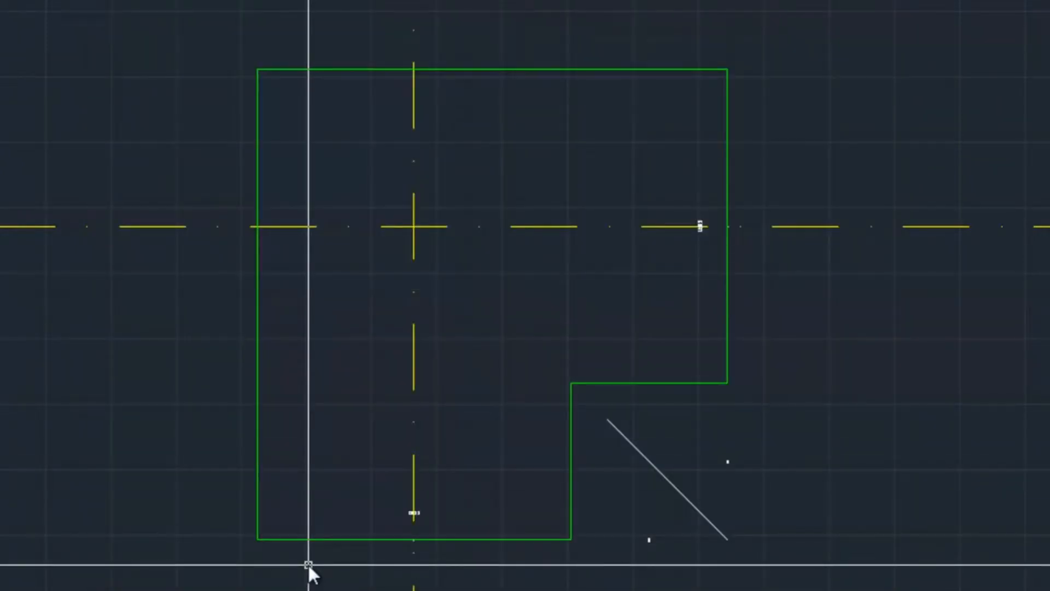
# Step: Erase the placed elbow together with its labels and vane line, keeping the centerlines
pyautogui.click(205, 586)
pyautogui.click(816, 43)
pyautogui.press('Delete')
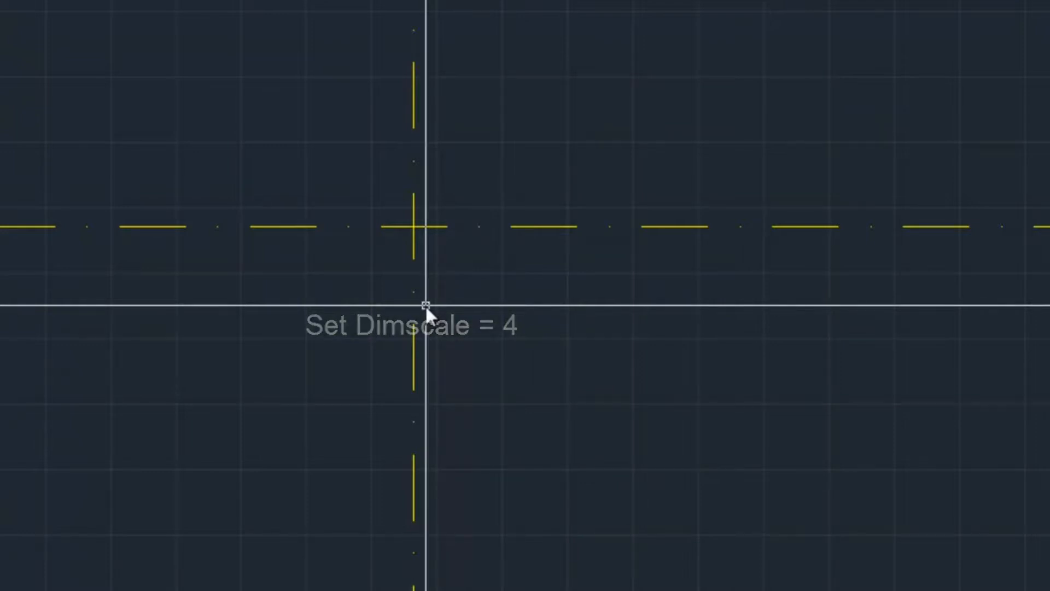
# Step: Insert a 12x12 90-degree square elbow at the centerline intersection, in plan view with the center insertion point, at dimension scale 4
pyautogui.click(273, 0)
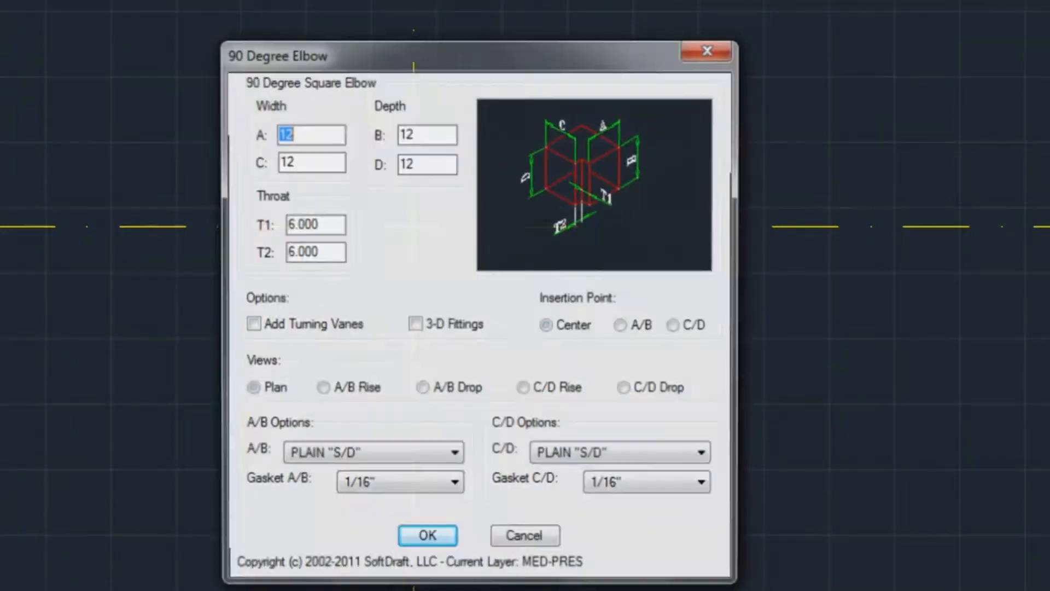
pyautogui.click(426, 540)
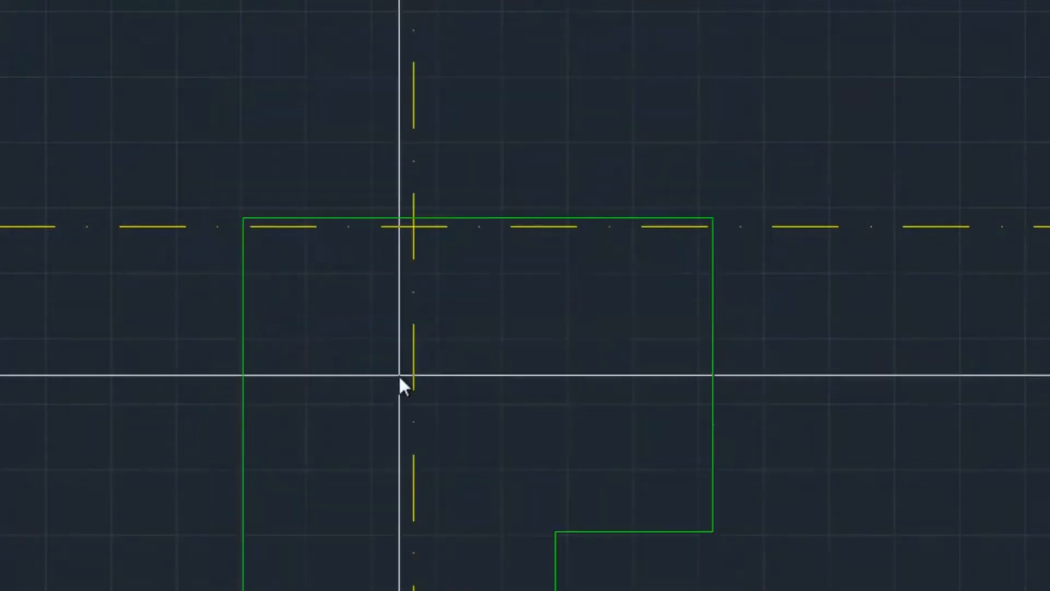
pyautogui.click(564, 281)
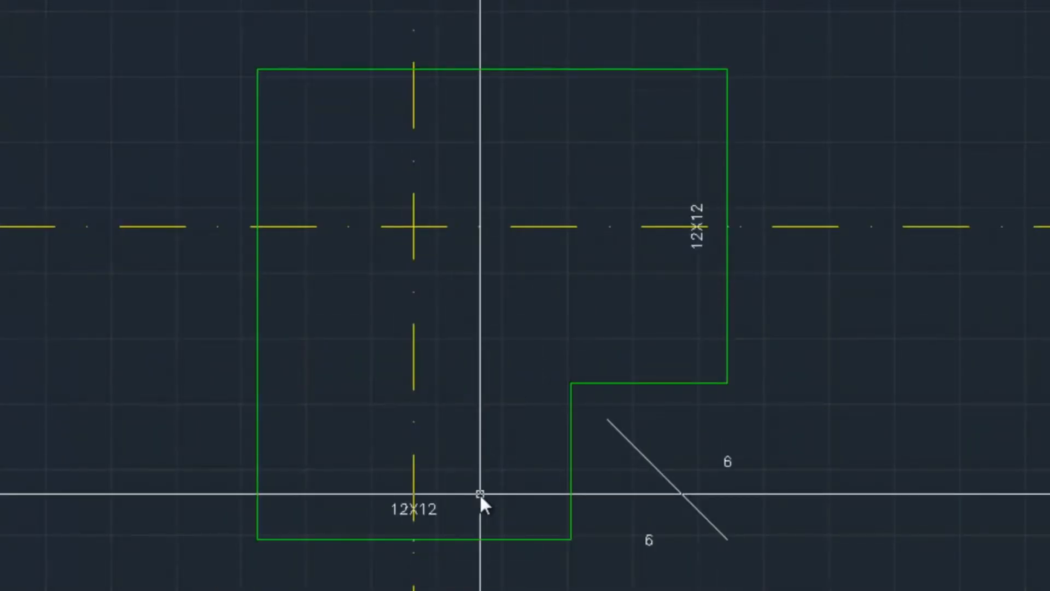
# Step: List the 12X12 size text at the elbow's lower end, examine its text height, and close the text window
pyautogui.press('Return')
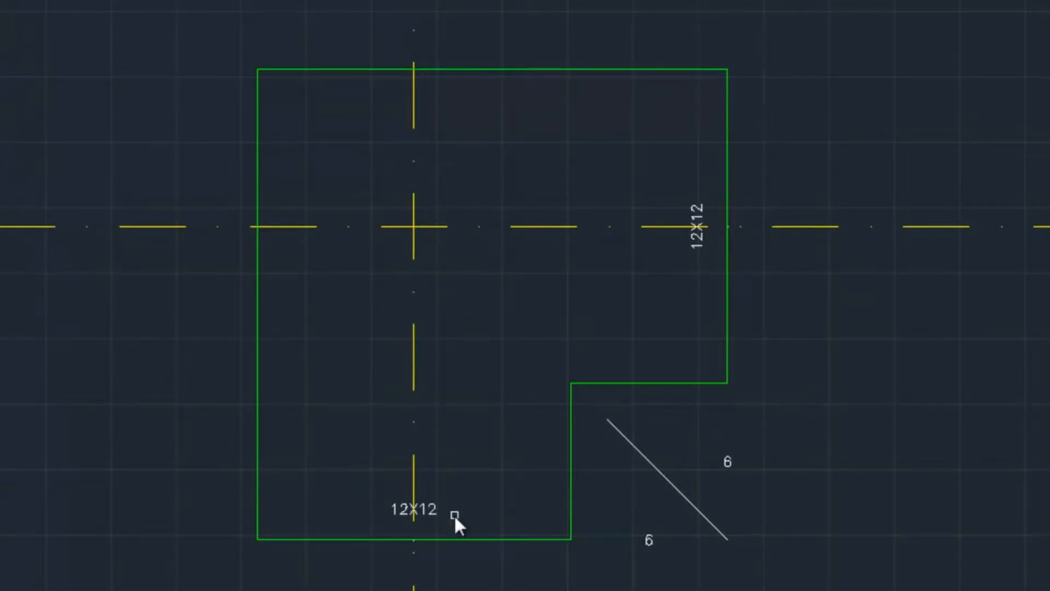
pyautogui.click(432, 511)
pyautogui.press('Return')
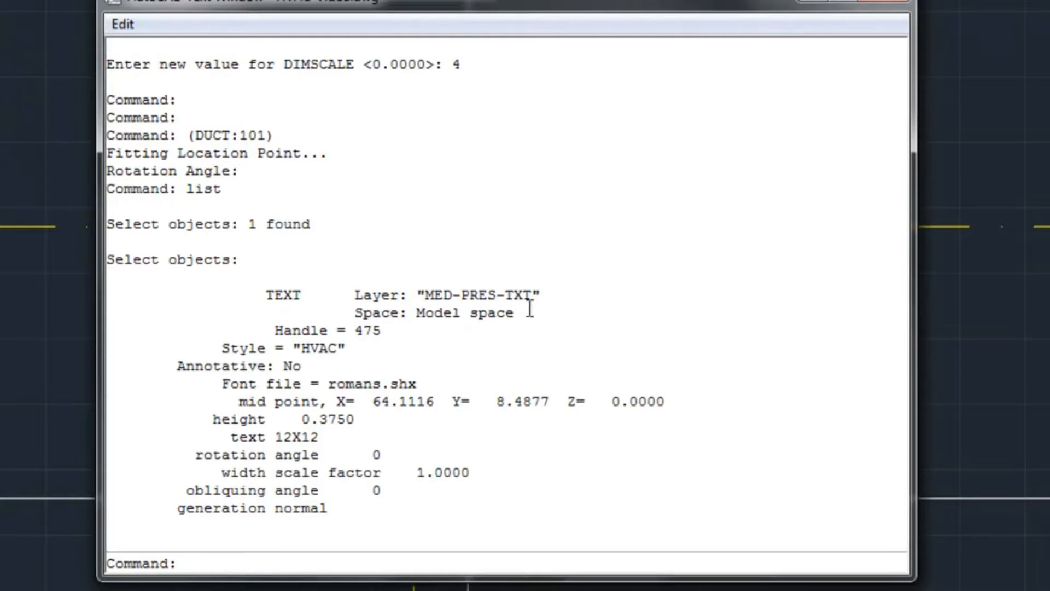
pyautogui.moveTo(357, 420); pyautogui.dragTo(211, 423)
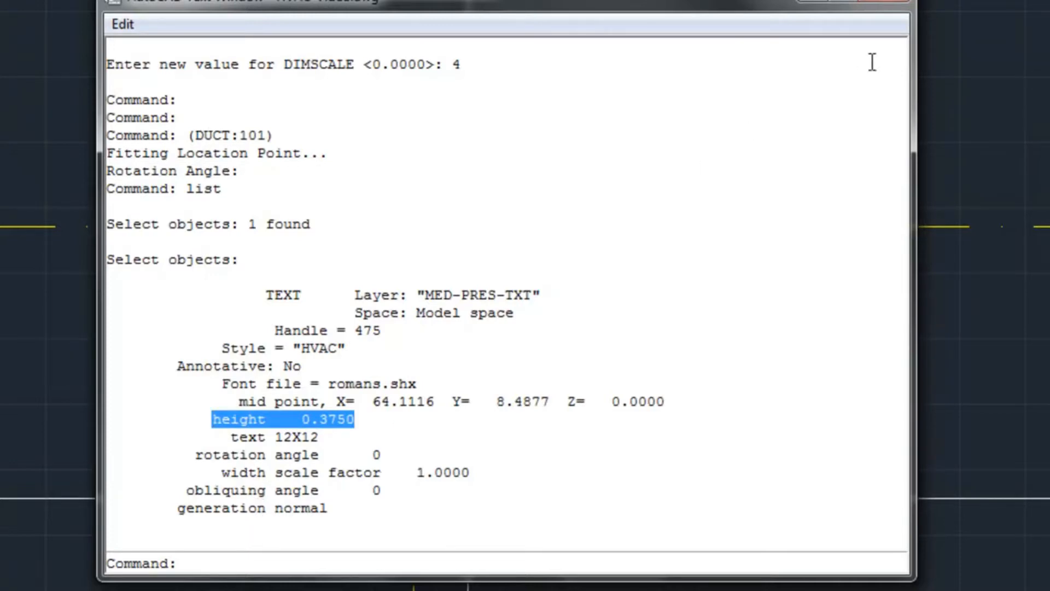
pyautogui.click(889, 3)
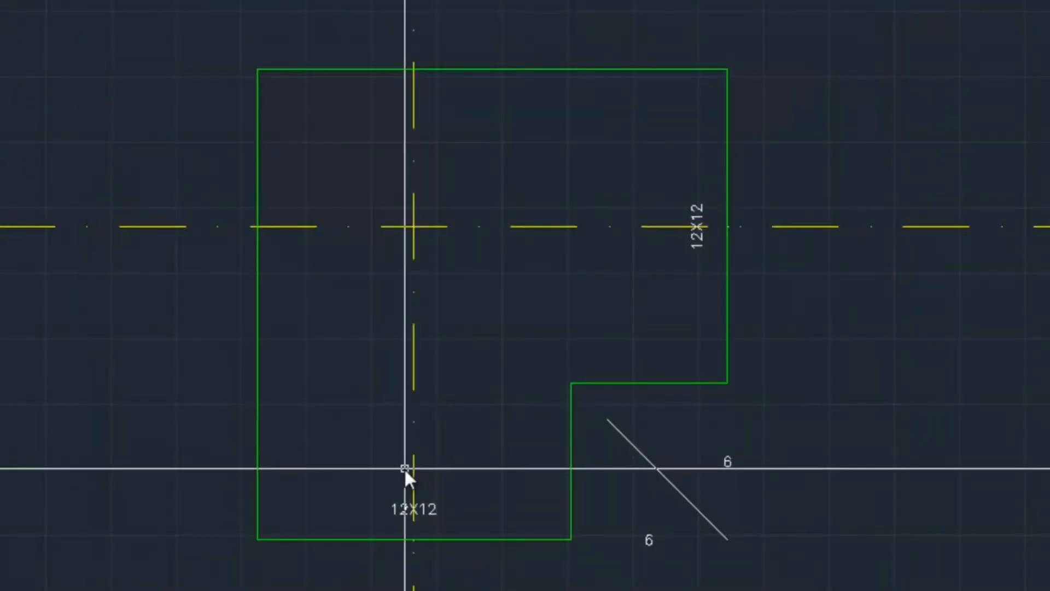
# Step: Erase the elbow drawn at dimension scale 4 along with all its labels, keeping the centerlines
pyautogui.click(192, 589)
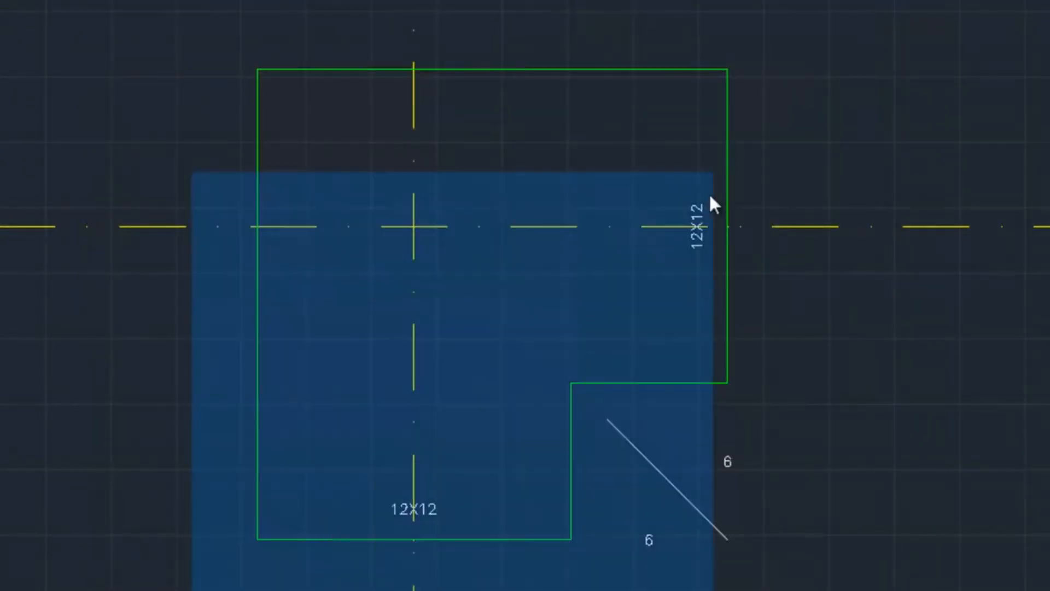
pyautogui.click(813, 9)
pyautogui.press('Delete')
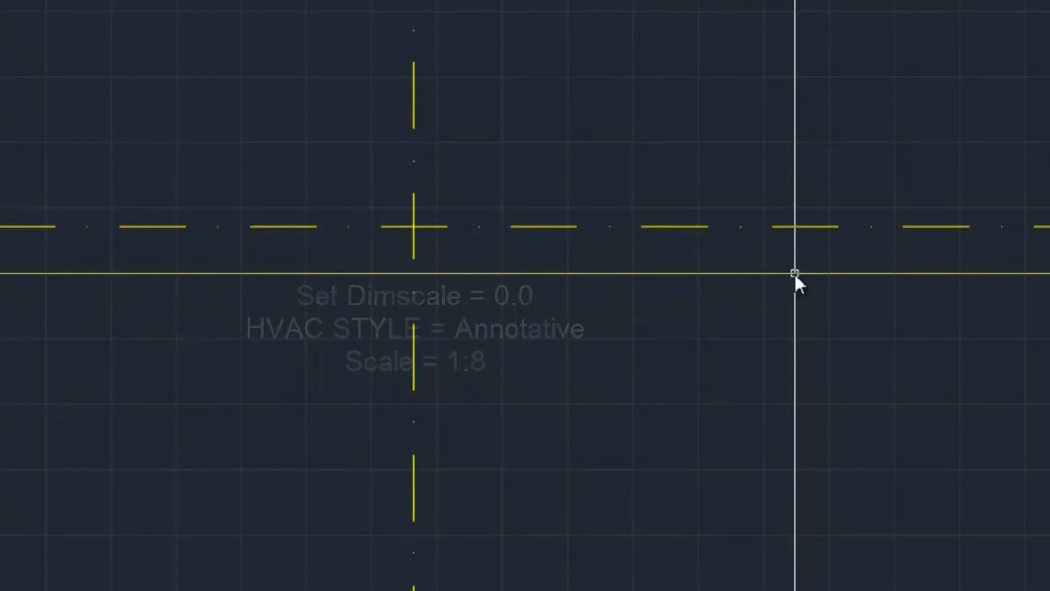
# Step: Make the HVAC text style annotative, apply the change, and set the annotation scale to 1:8
pyautogui.write('st')
pyautogui.press('Return')
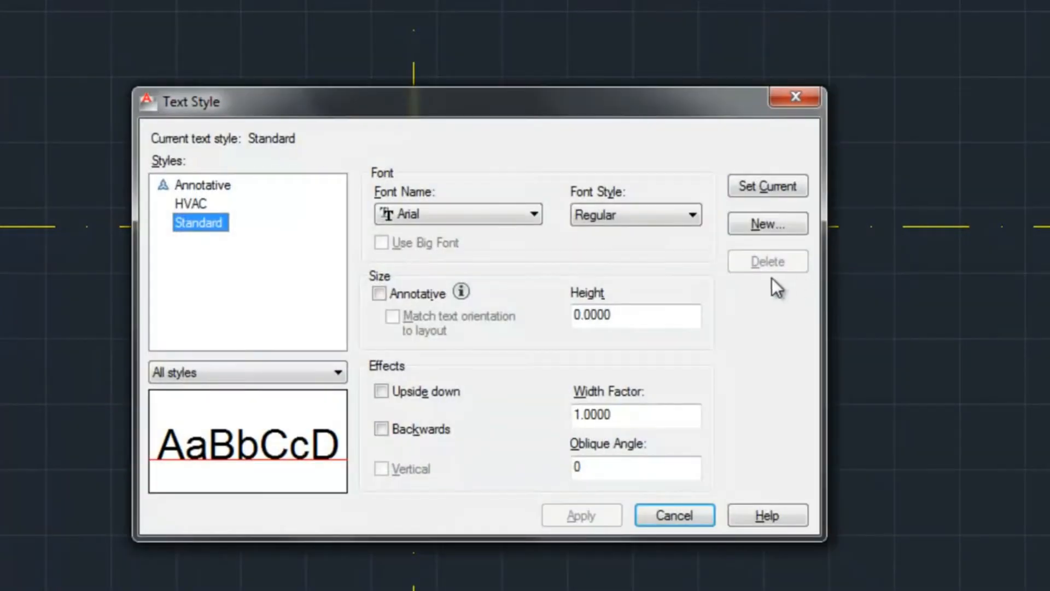
pyautogui.click(200, 205)
pyautogui.click(380, 294)
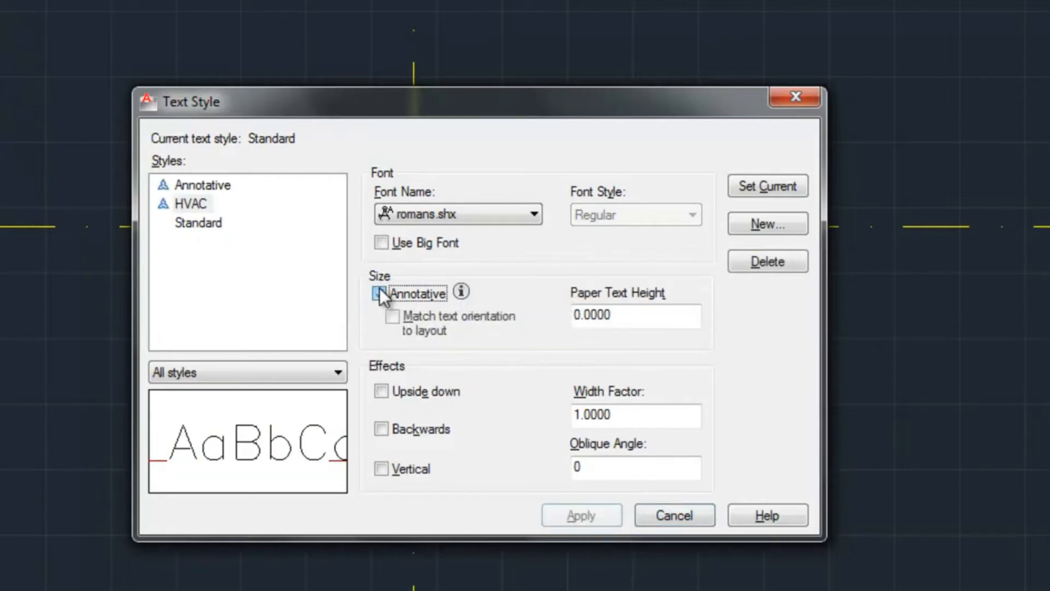
pyautogui.click(584, 519)
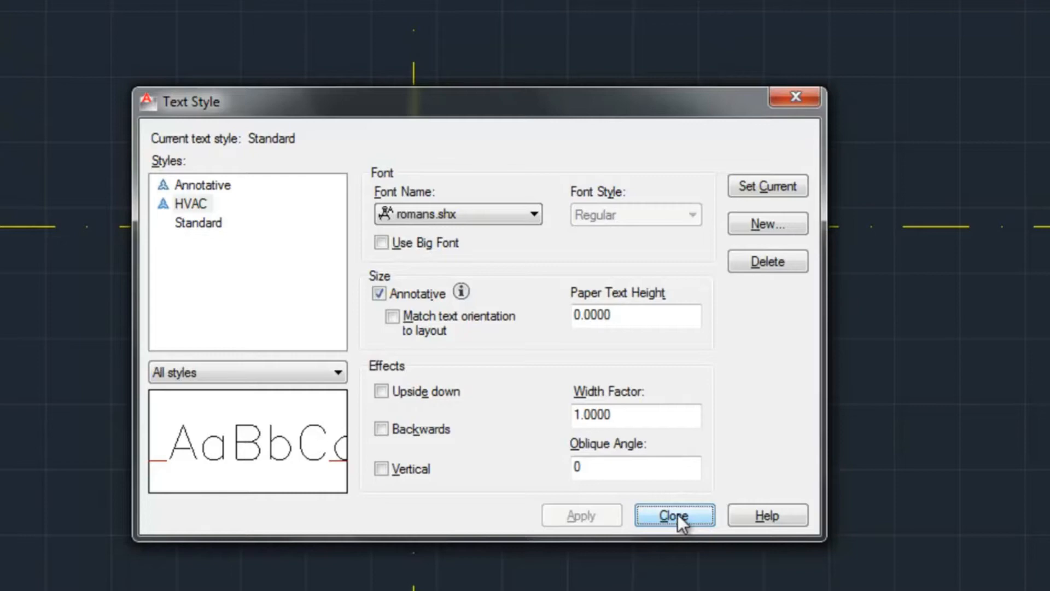
pyautogui.click(679, 517)
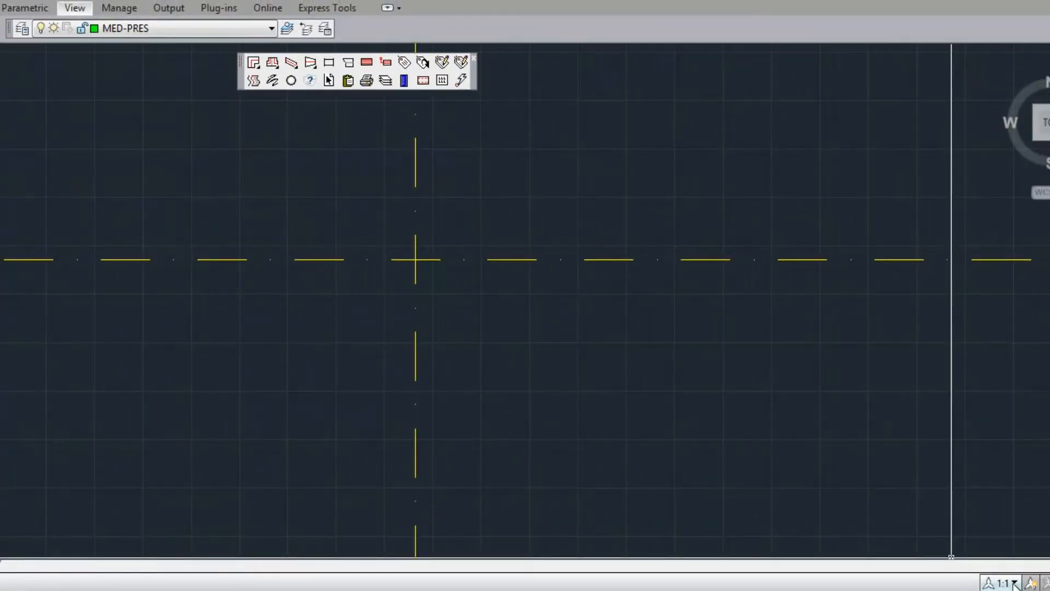
pyautogui.click(1014, 583)
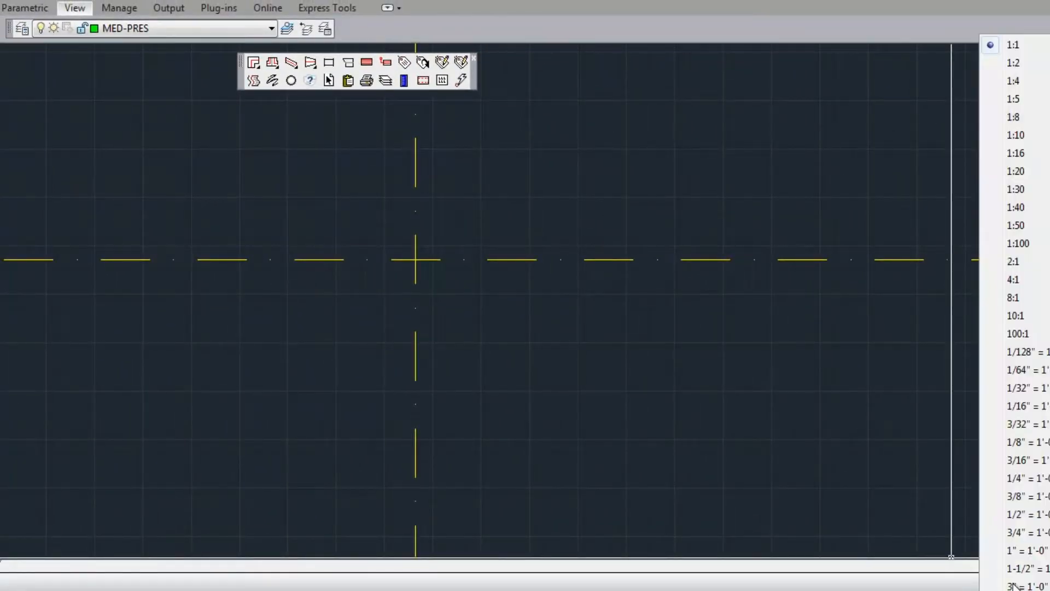
pyautogui.click(1016, 117)
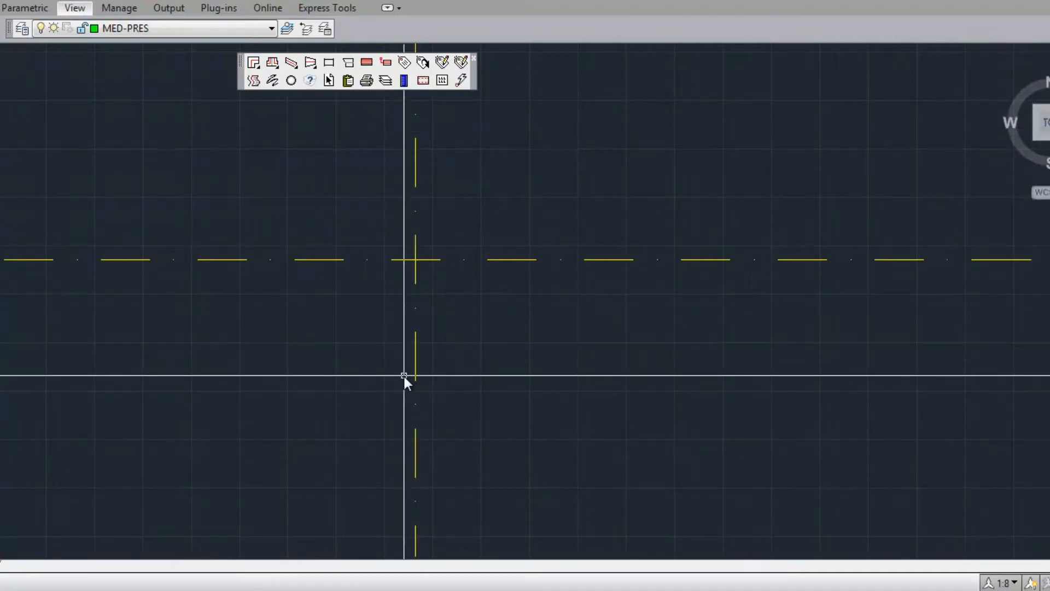
# Step: Place a 12x12 90-degree square elbow in plan view at the centerline intersection, using the annotative HVAC text style at 1:8
pyautogui.click(254, 63)
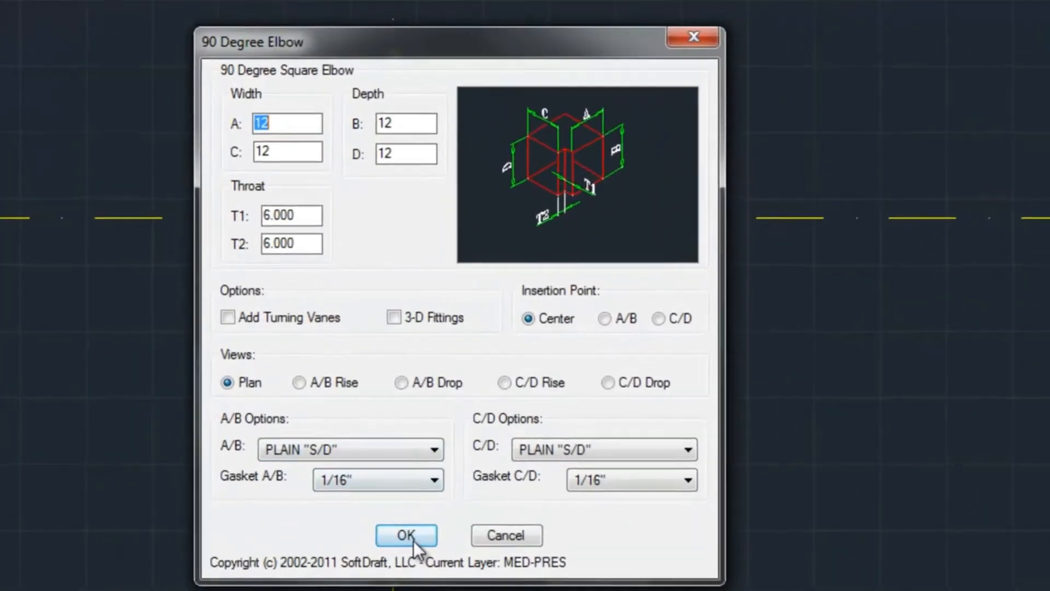
pyautogui.click(426, 492)
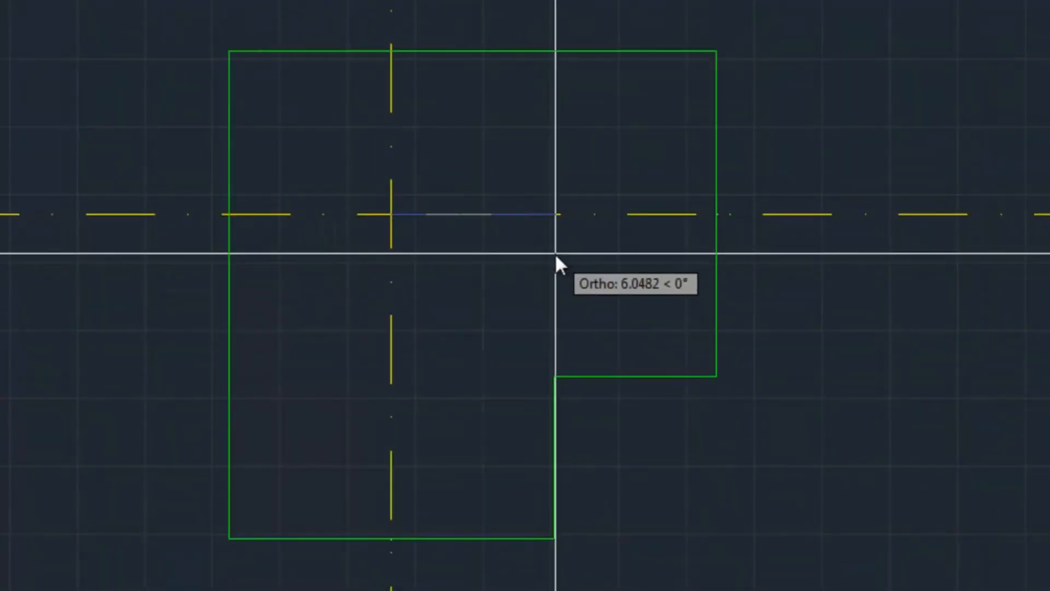
pyautogui.click(557, 258)
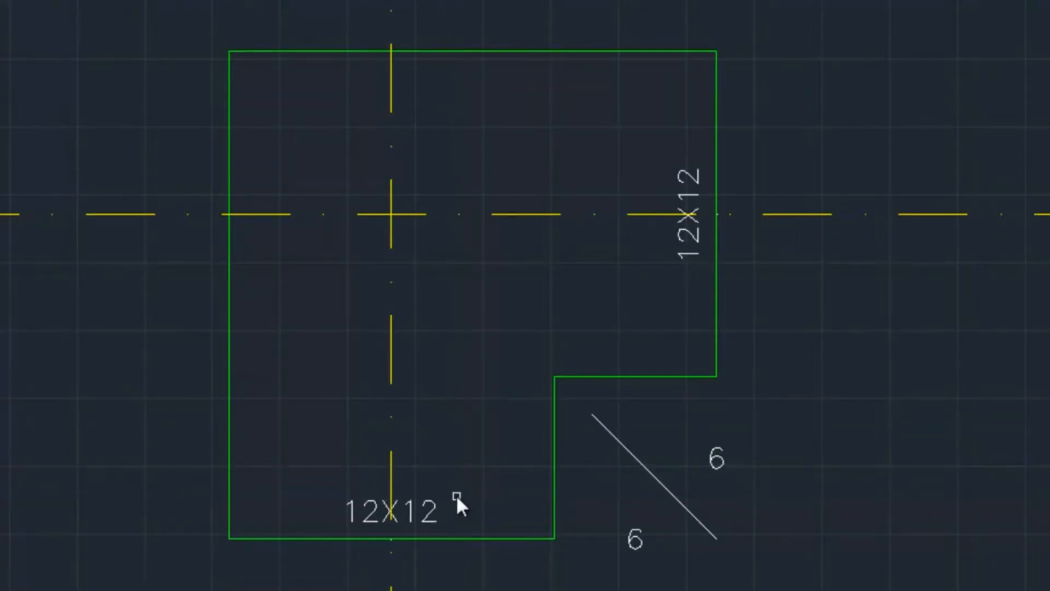
# Step: List the elbow's lower 12X12 annotative text, compare its paper and model text heights, and close the text window
pyautogui.click(431, 502)
pyautogui.press('Return')
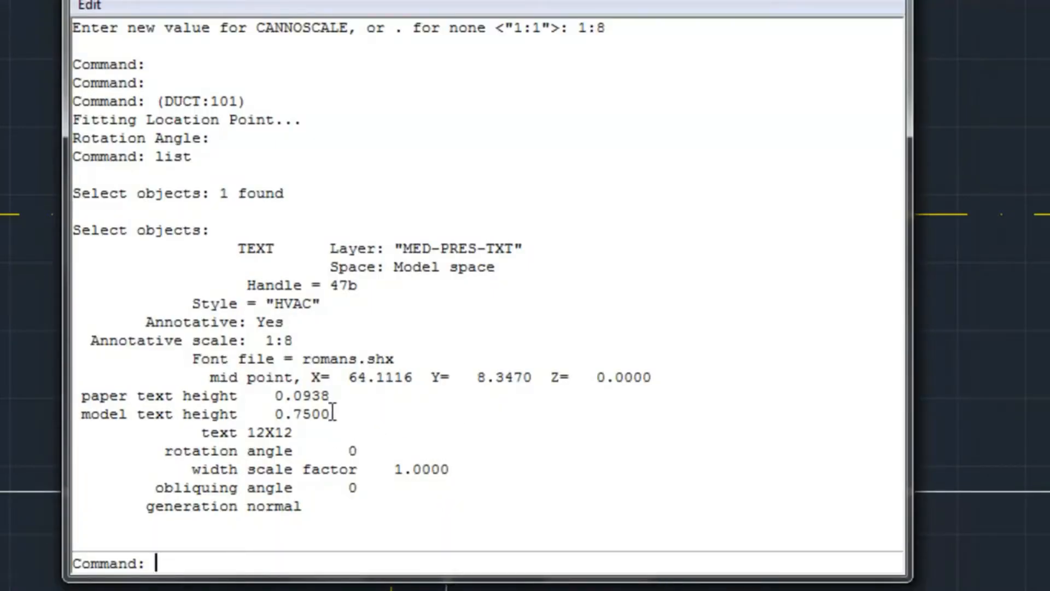
pyautogui.moveTo(329, 395); pyautogui.dragTo(77, 398)
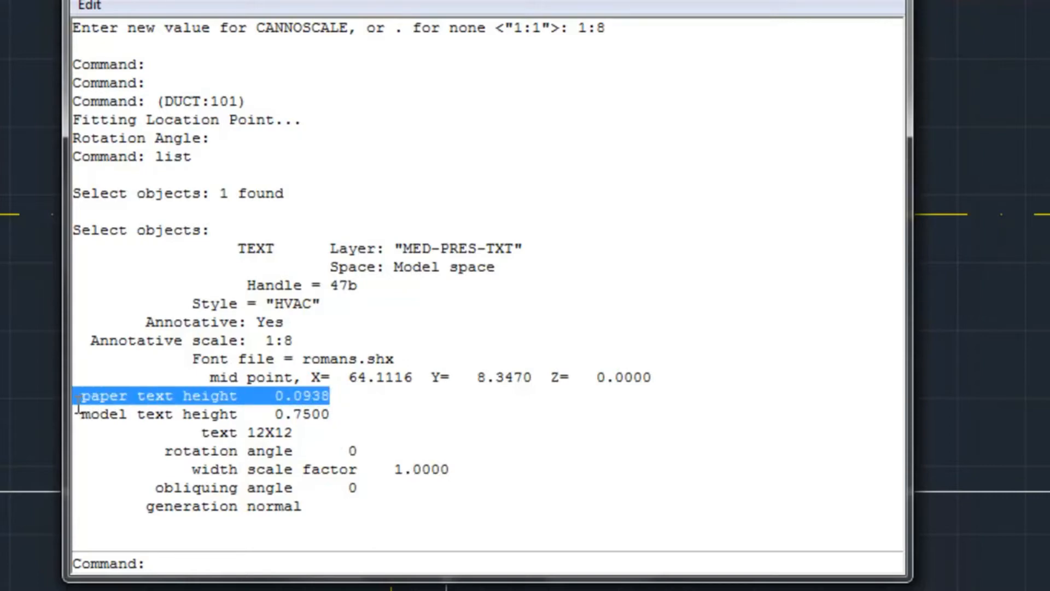
pyautogui.moveTo(331, 414); pyautogui.dragTo(92, 419)
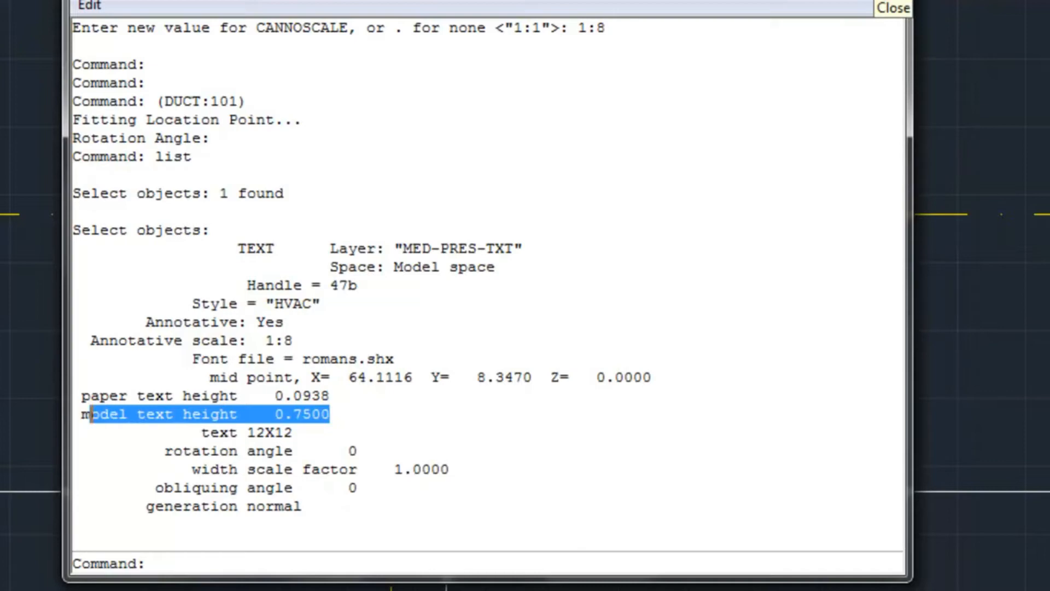
pyautogui.click(893, 3)
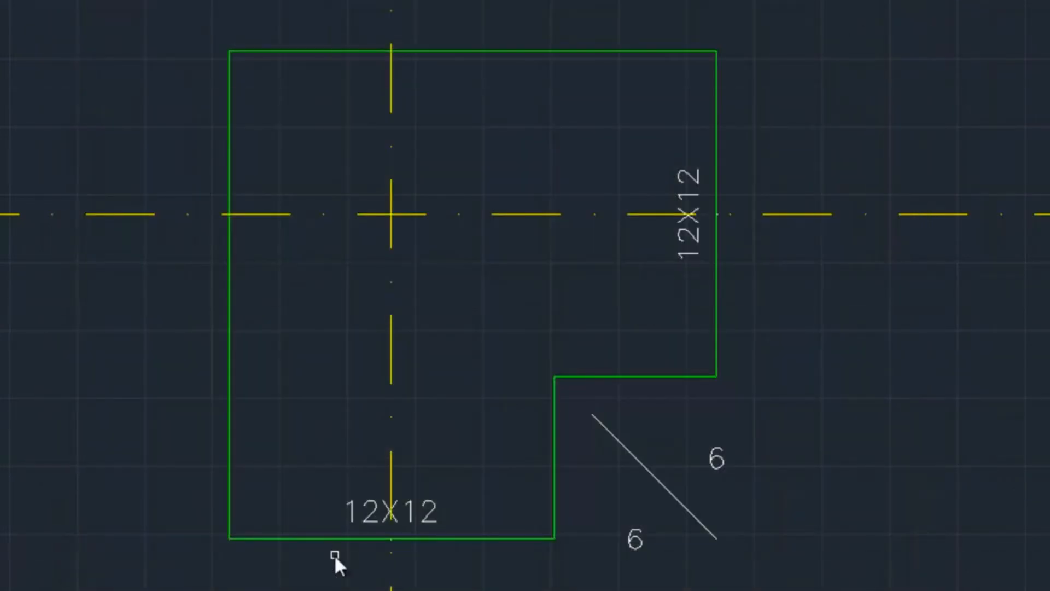
# Step: Erase the elbow with the annotative labels and its diagonal throat line, keeping the centerlines
pyautogui.click(192, 584)
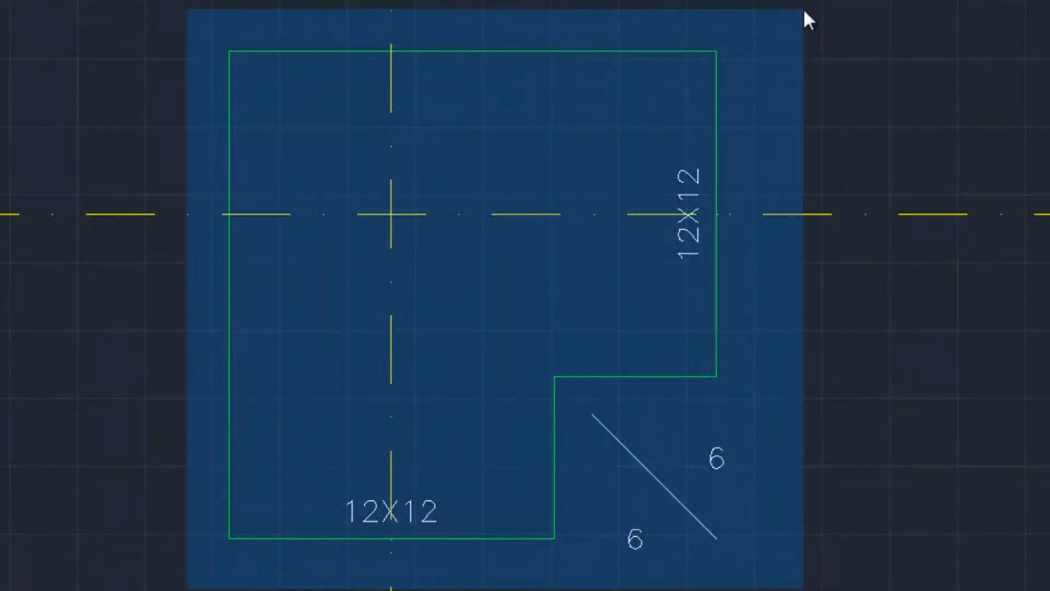
pyautogui.click(804, 8)
pyautogui.press('Delete')
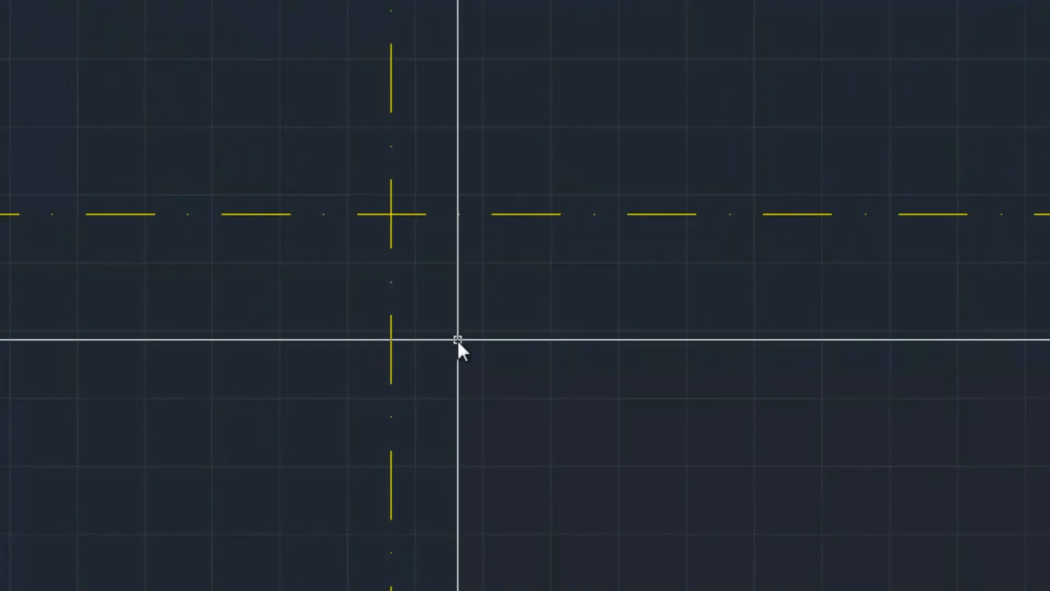
# Step: Turn off the annotative property of the HVAC text style, apply it, and return the annotation scale to 1:1
pyautogui.write('st')
pyautogui.press('Return')
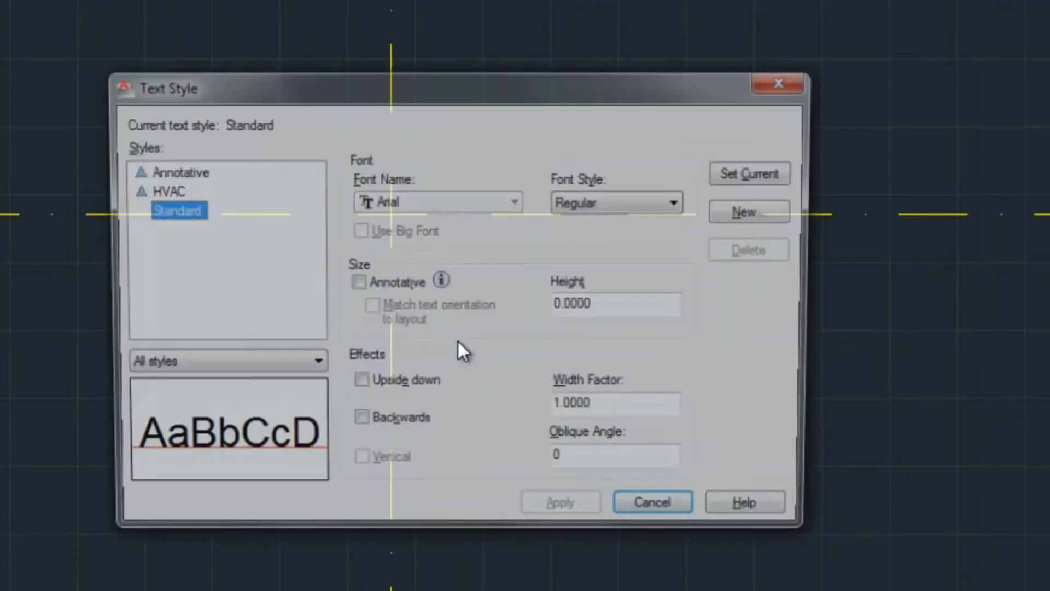
pyautogui.click(164, 192)
pyautogui.click(356, 282)
pyautogui.click(585, 516)
pyautogui.click(666, 514)
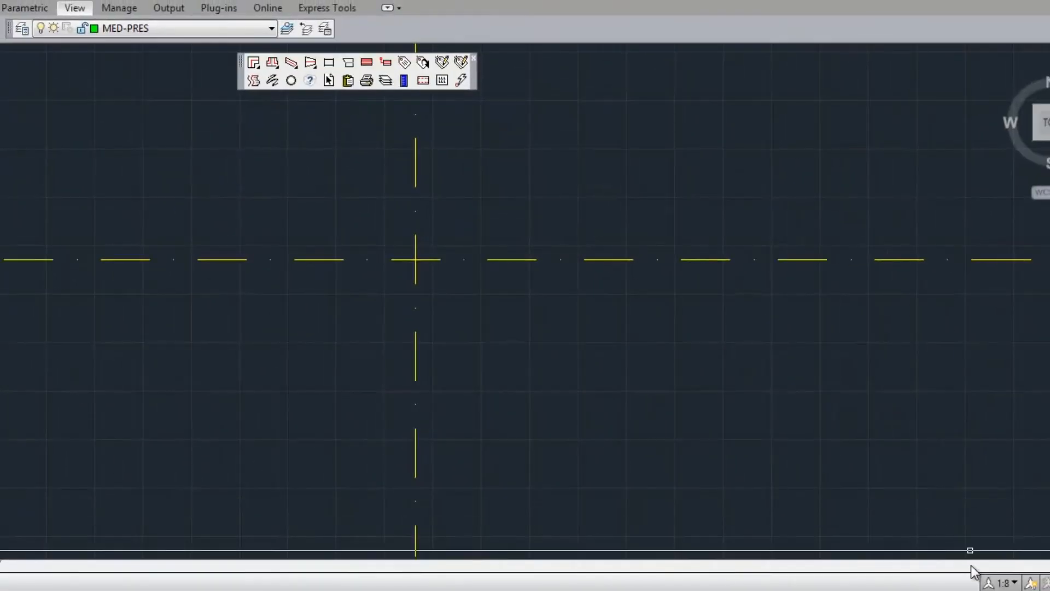
pyautogui.click(1004, 583)
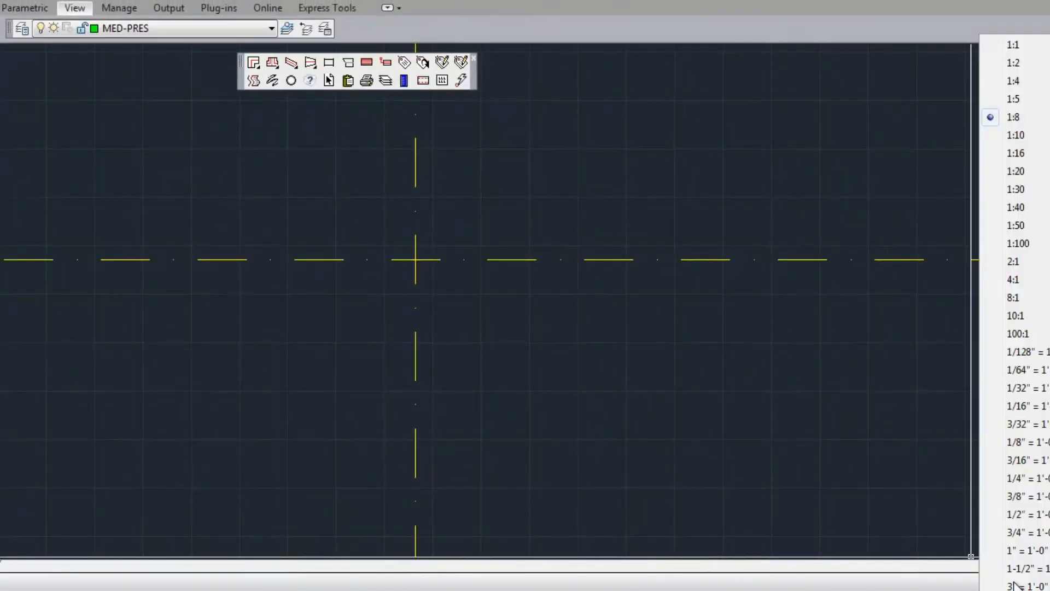
pyautogui.click(1005, 47)
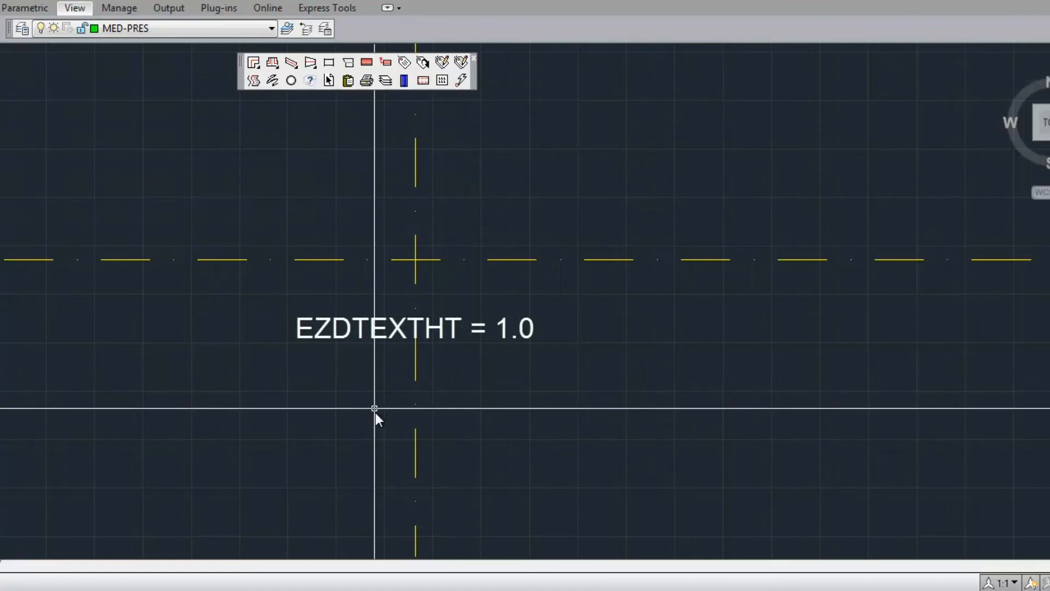